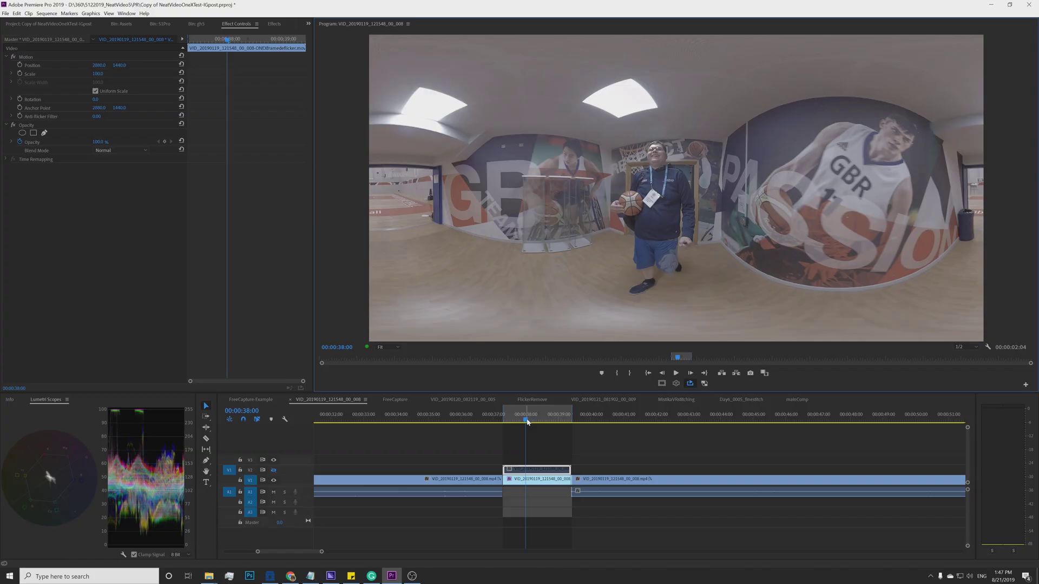
Turn on VR Video Display, play the marked range twice to check flicker, and select the V1 clip.
drag(524, 423, 506, 423)
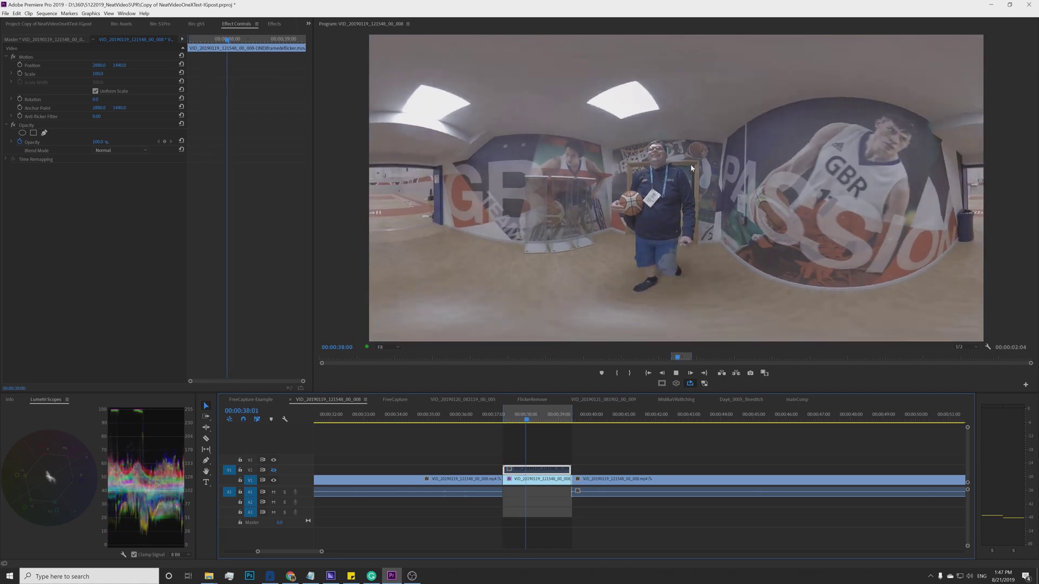
click(676, 383)
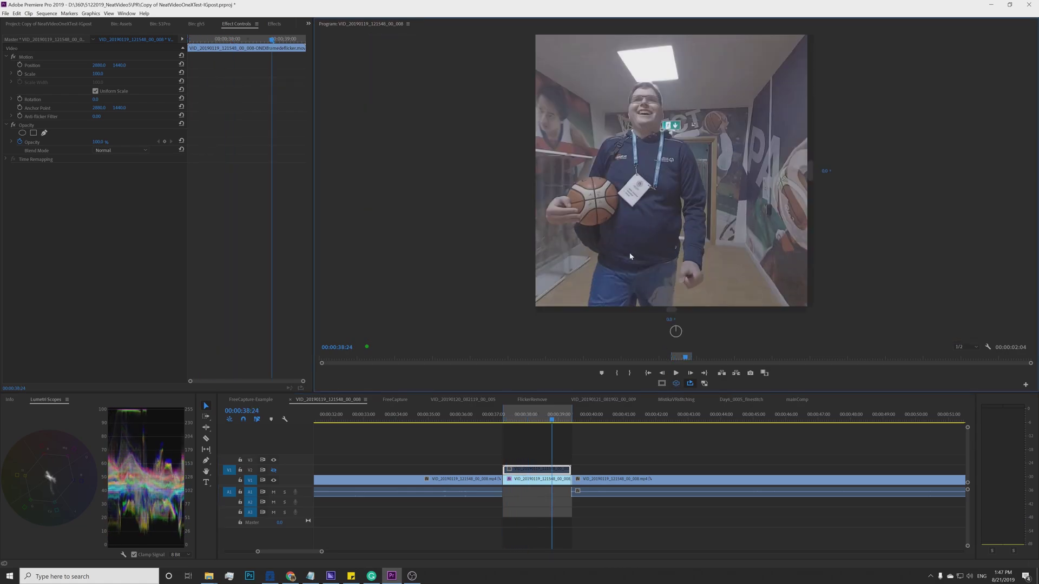
key(space)
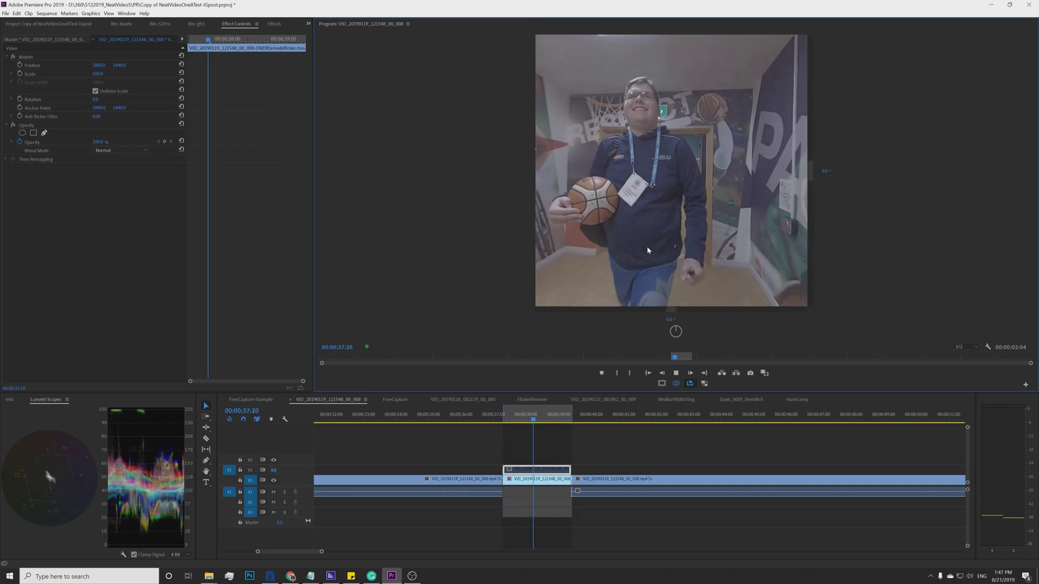
key(space)
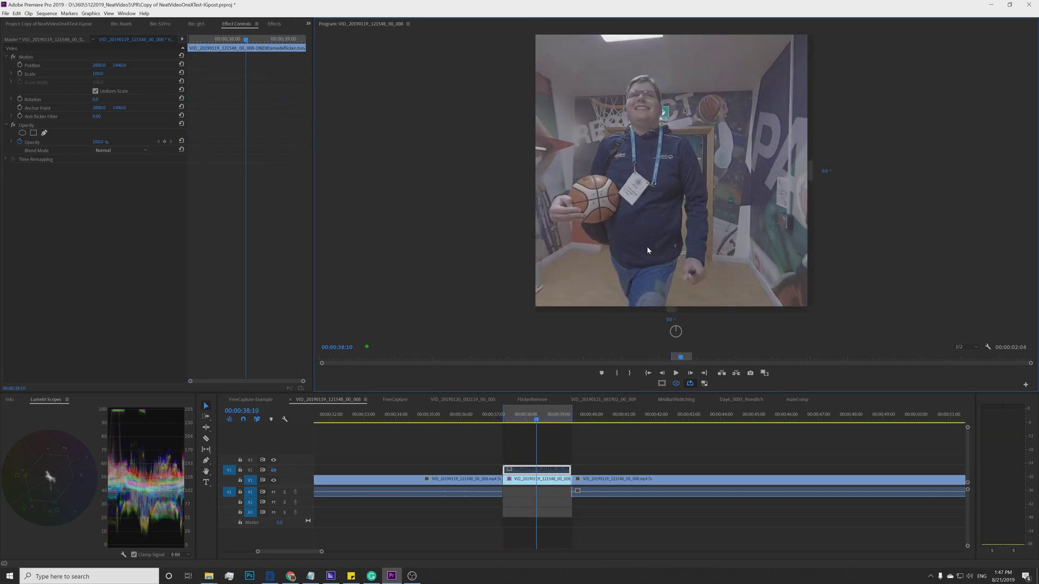
key(space)
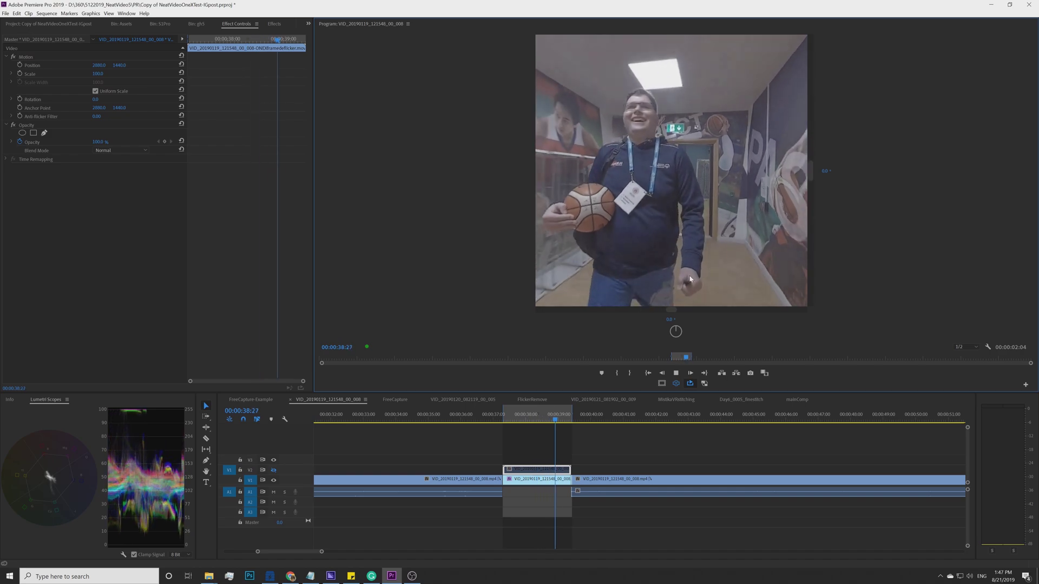
key(space)
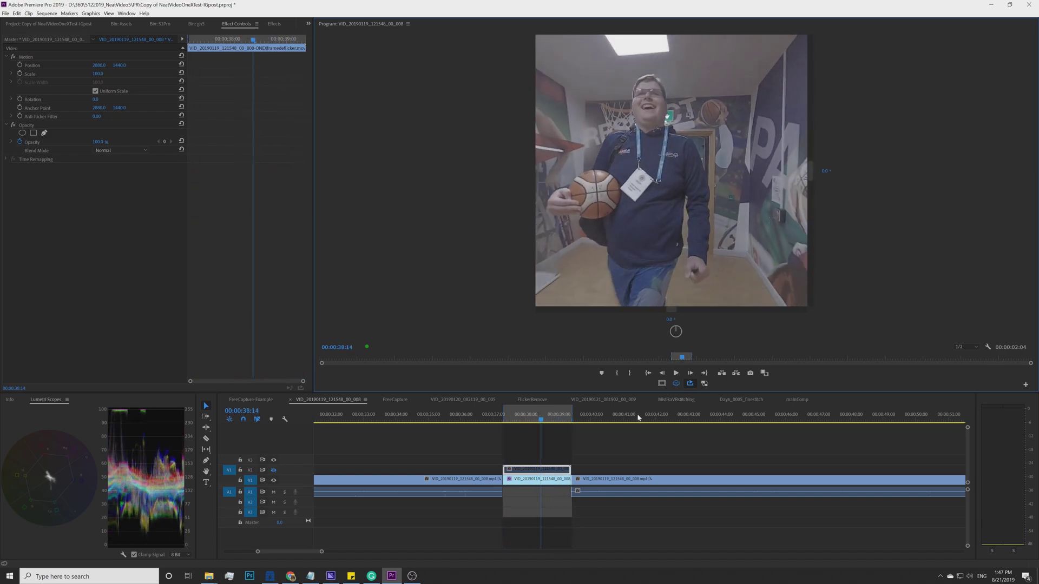
click(533, 482)
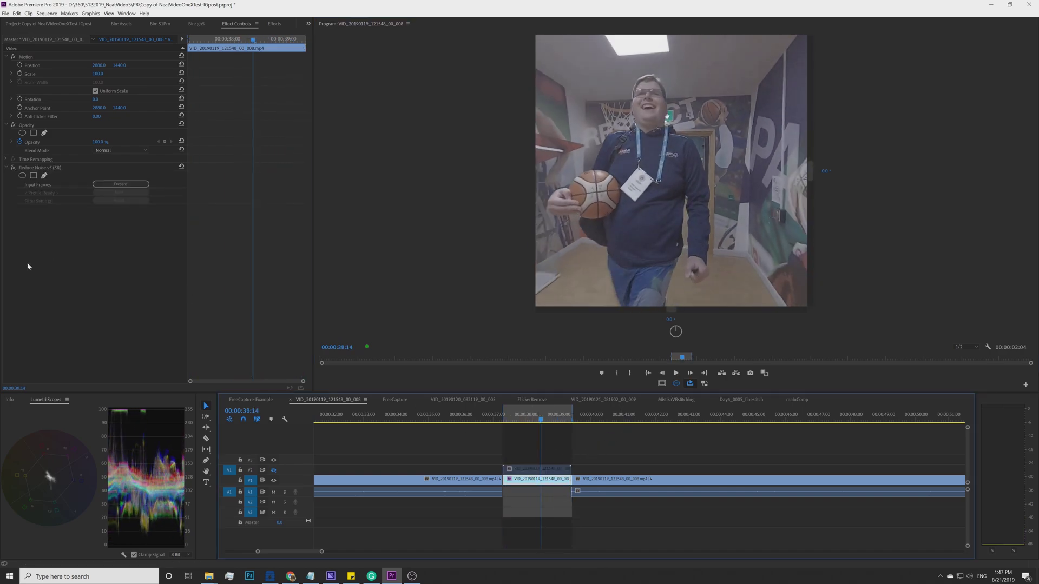
Apply Reduce Noise v5 (SR) from an Effects search for 'vid', then launch Neat Video via Prepare.
key(shift+7)
text(vi)
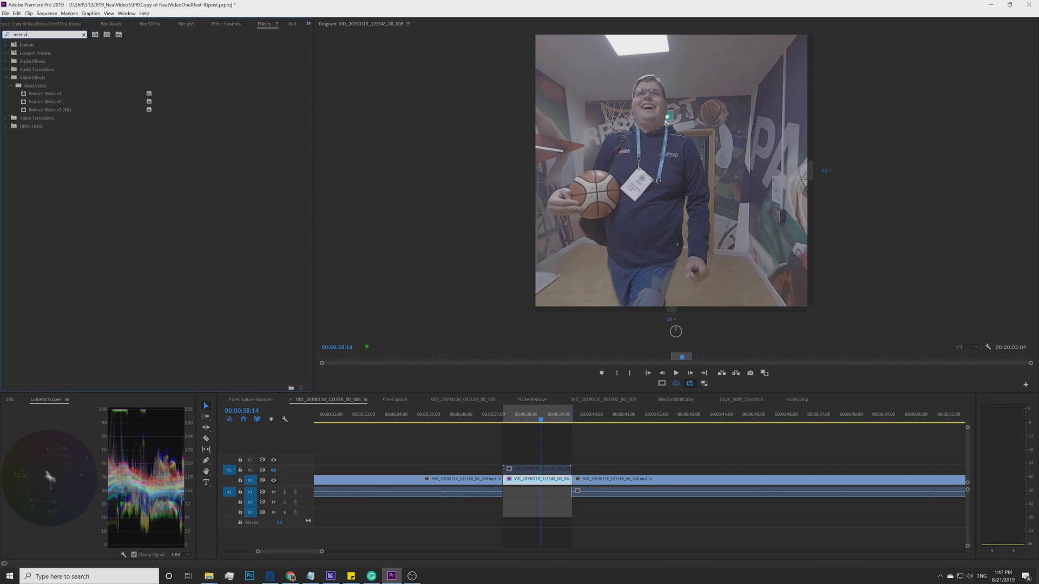
text(d)
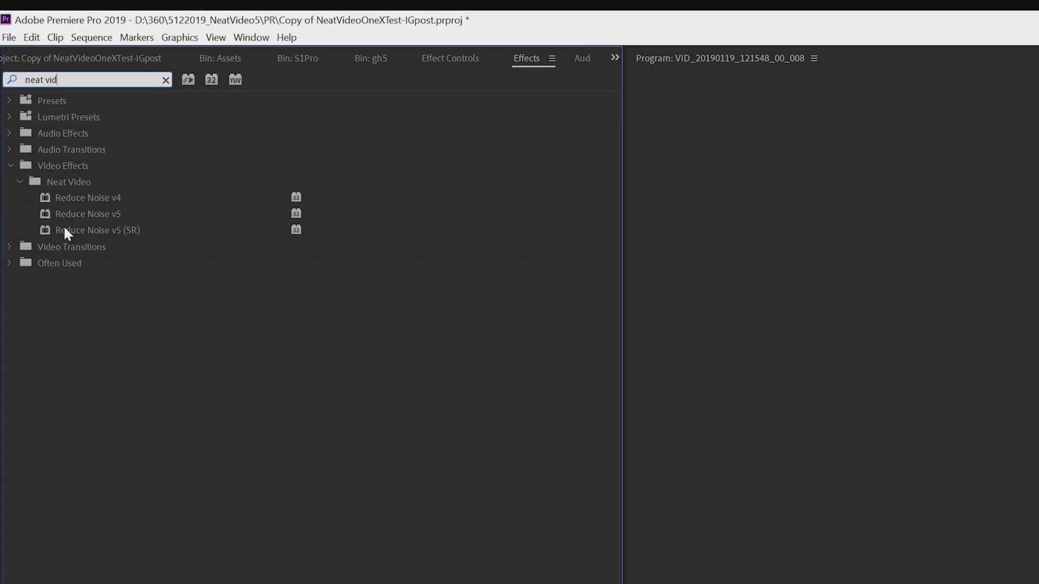
double_click(46, 229)
key(shift+5)
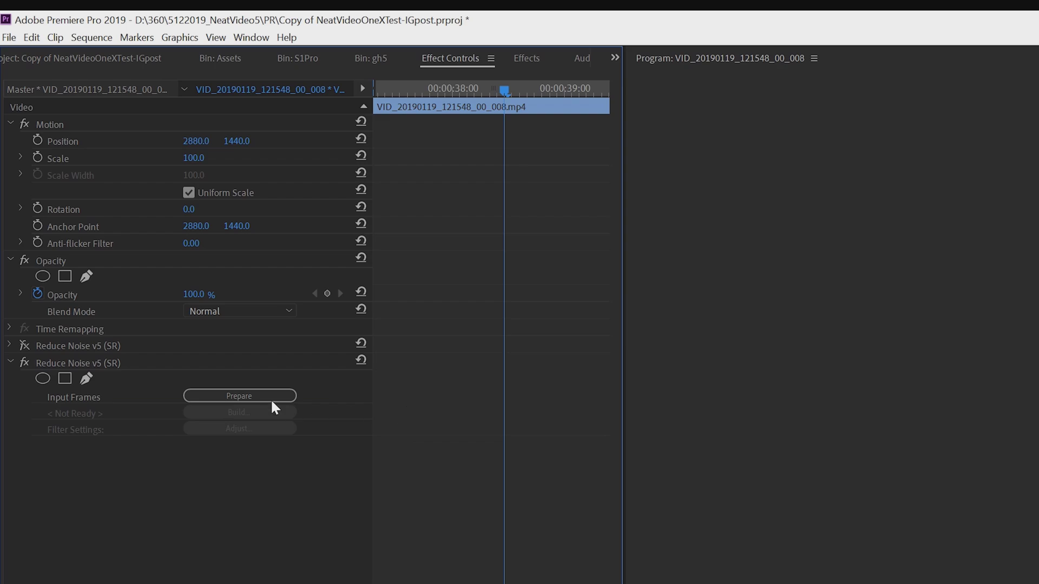
click(237, 395)
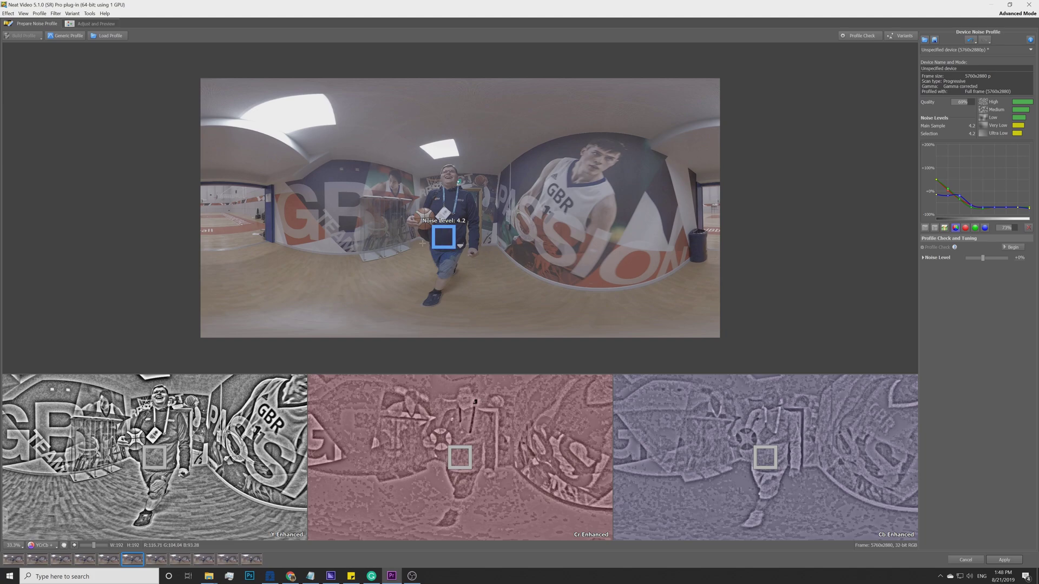
Clear the auto-built profile and use Generic Profile instead, with Generic Noise at 25.
click(103, 105)
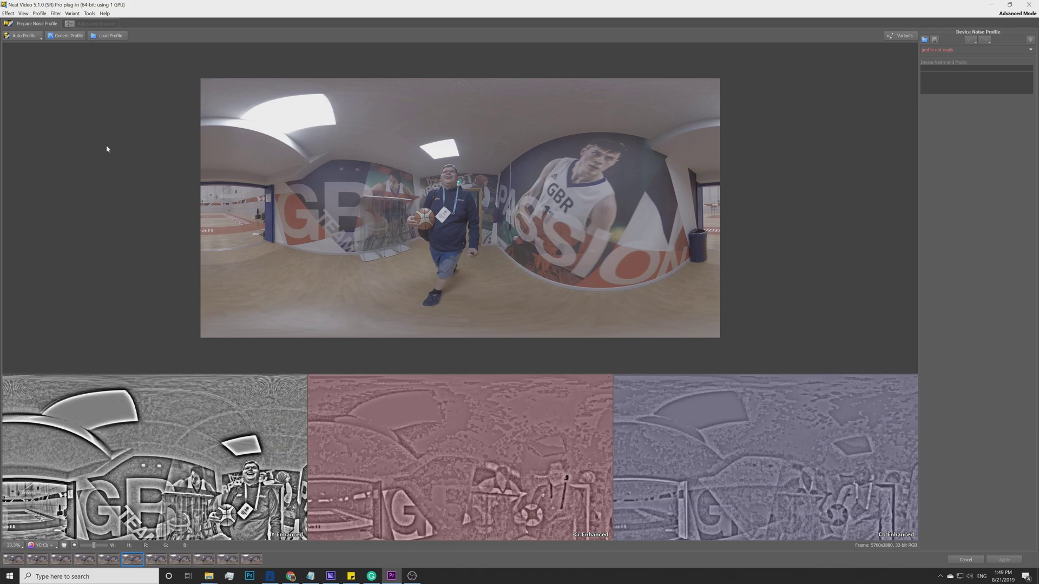
click(69, 38)
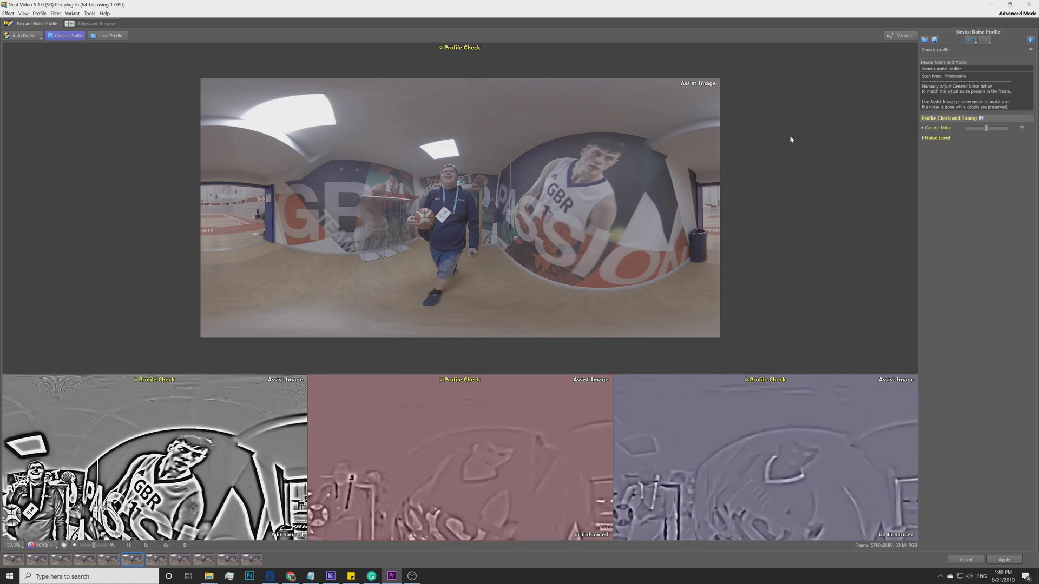
scroll(392, 217, up, 3)
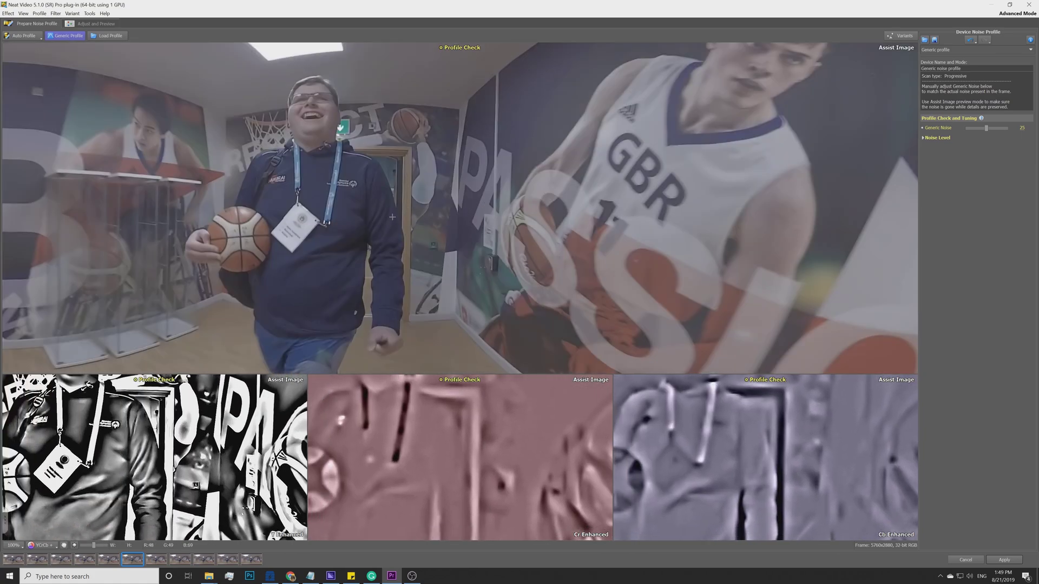
Compare original and denoised views of the frame and chest detail, then continue to Adjust and Preview.
click(392, 217)
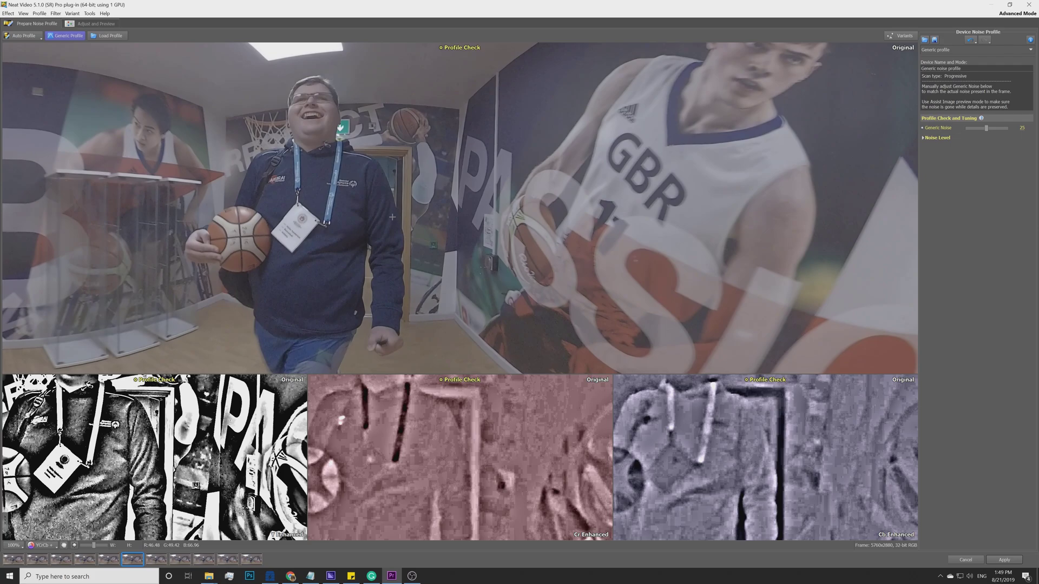
click(393, 217)
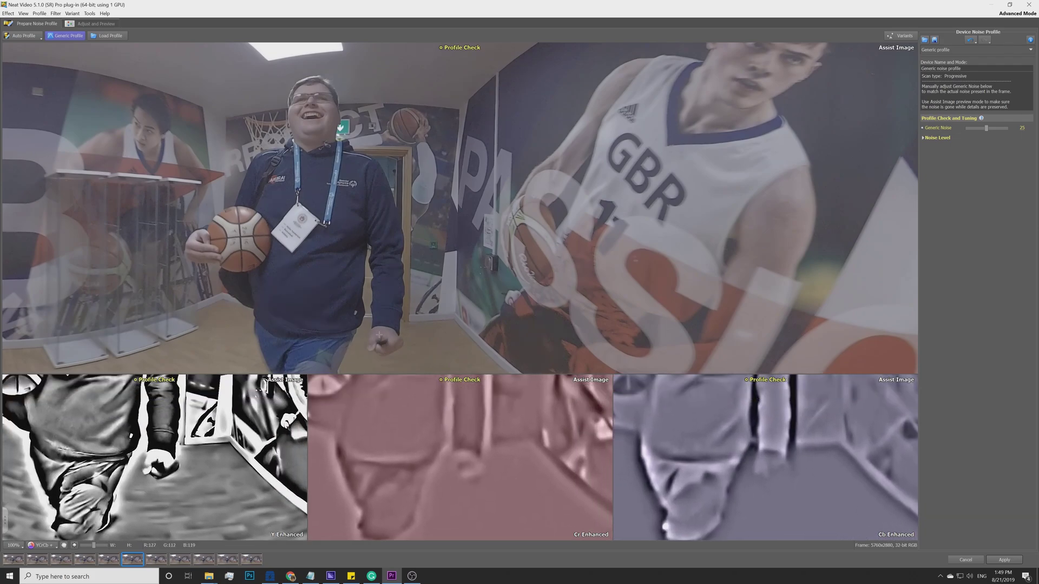
click(318, 293)
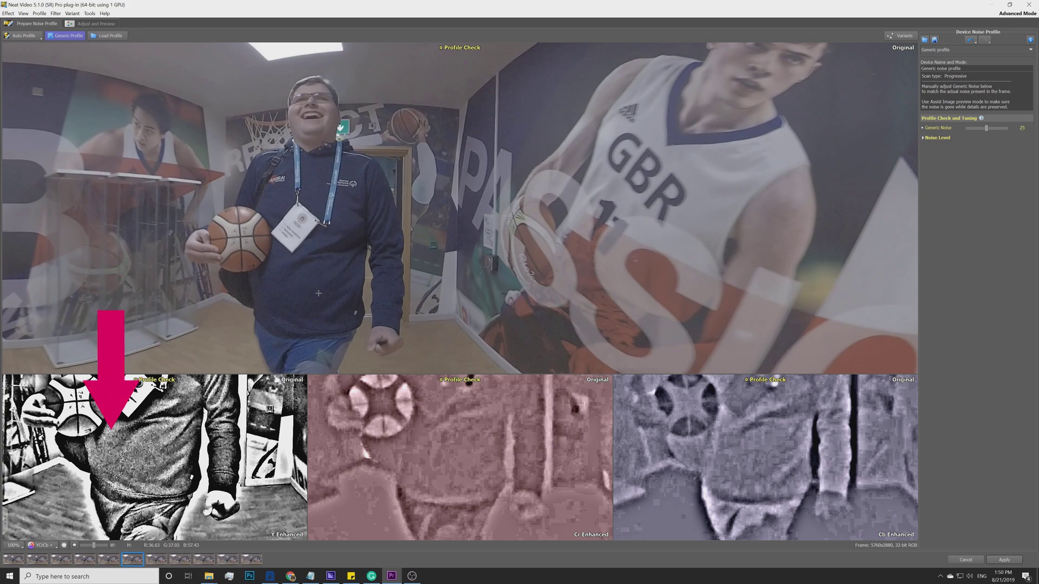
click(318, 293)
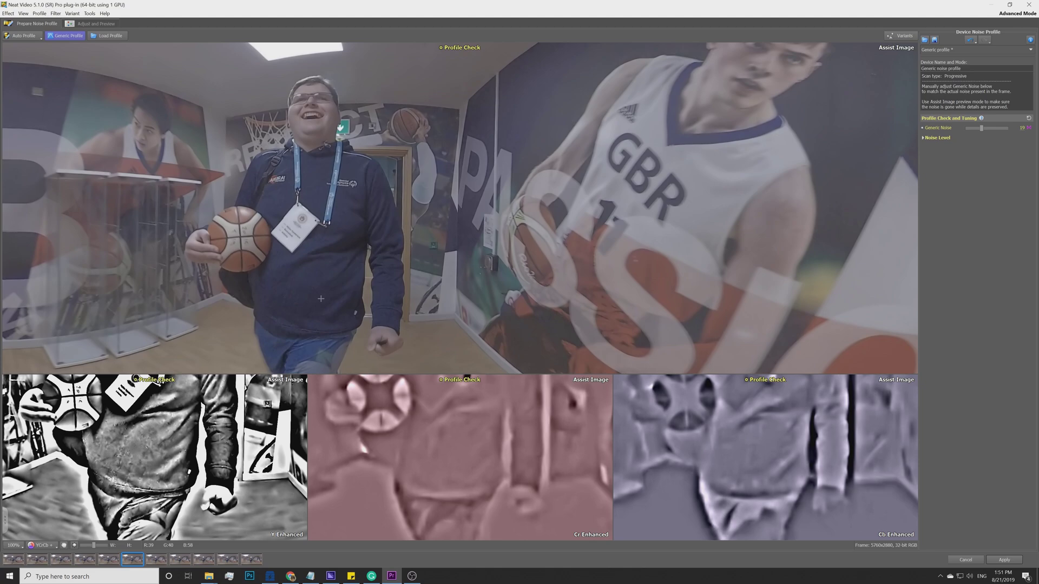
click(88, 24)
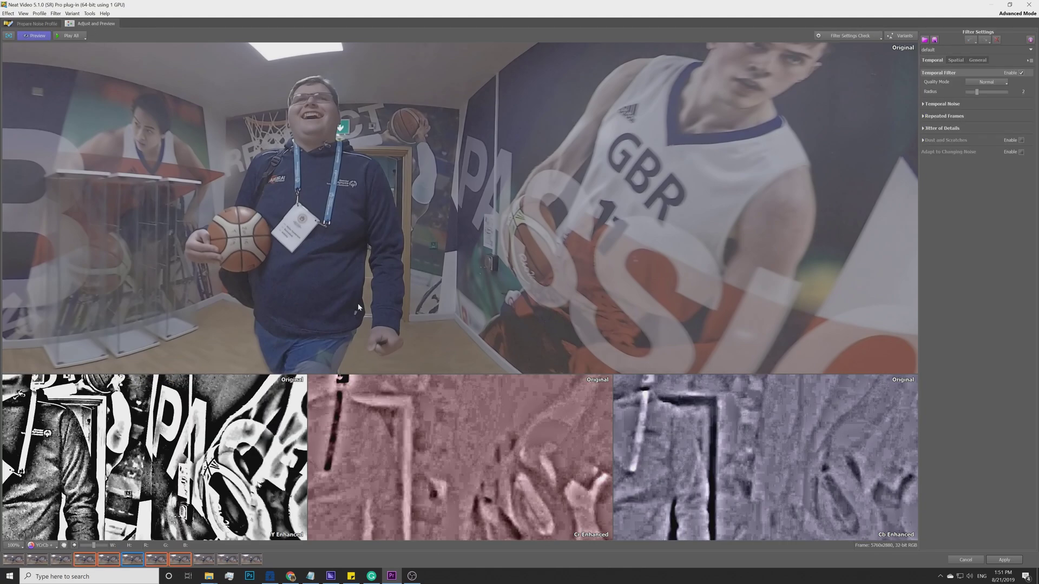
Run Noise Level Check, raise the temporal Noise Level to +65%, and play all frames.
click(309, 283)
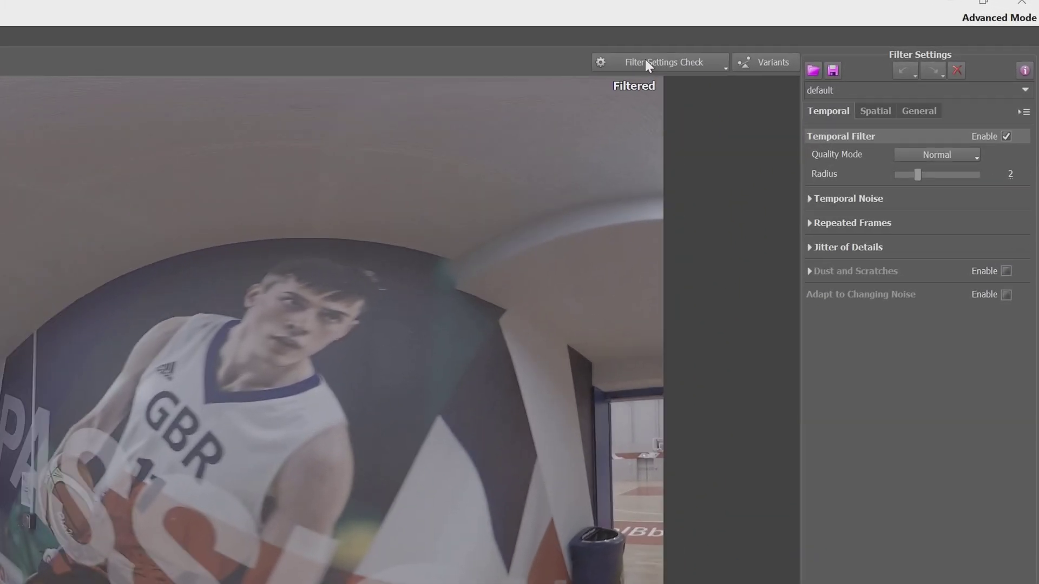
click(833, 35)
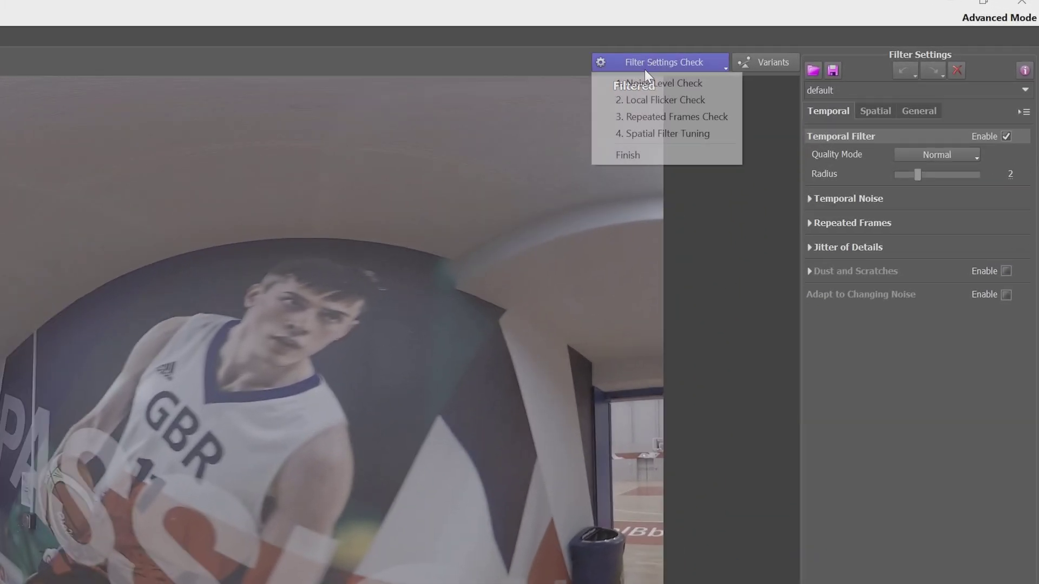
click(651, 83)
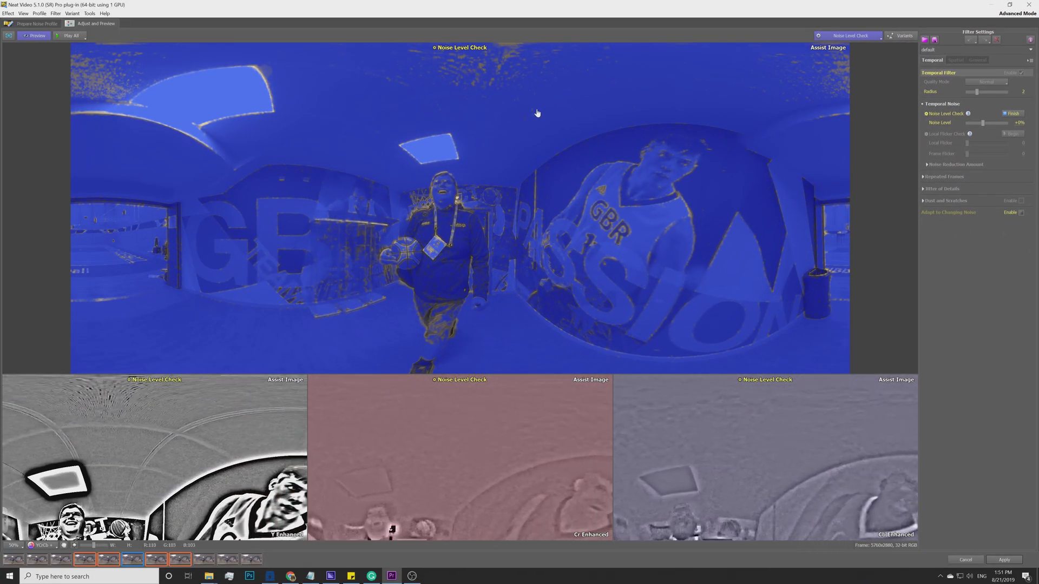
drag(983, 125, 992, 123)
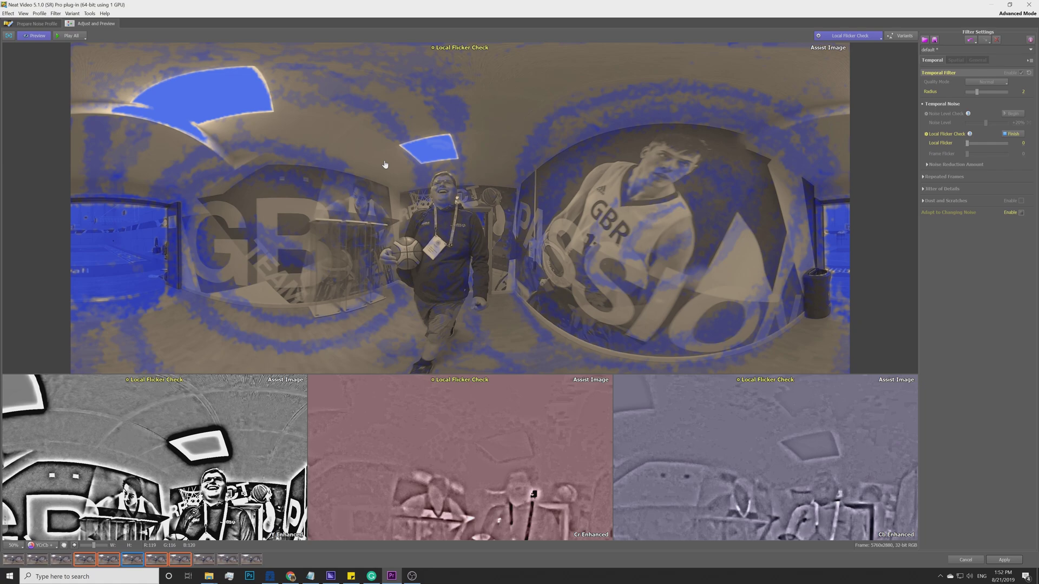
click(80, 39)
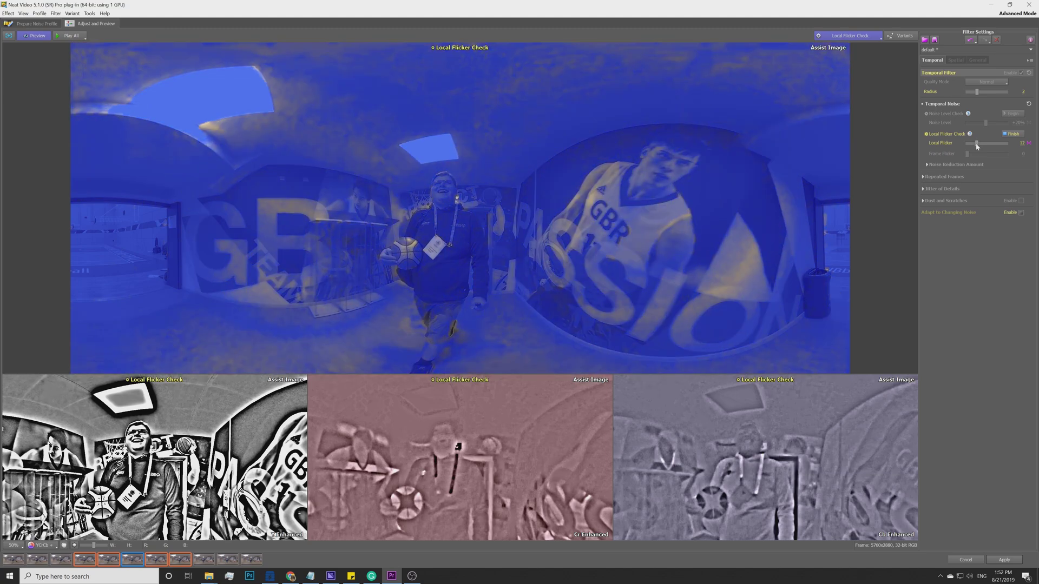
Raise Local Flicker from 12 to 30, preview all frames, finish the check, and set Frame Flicker to 7.
drag(976, 146, 991, 146)
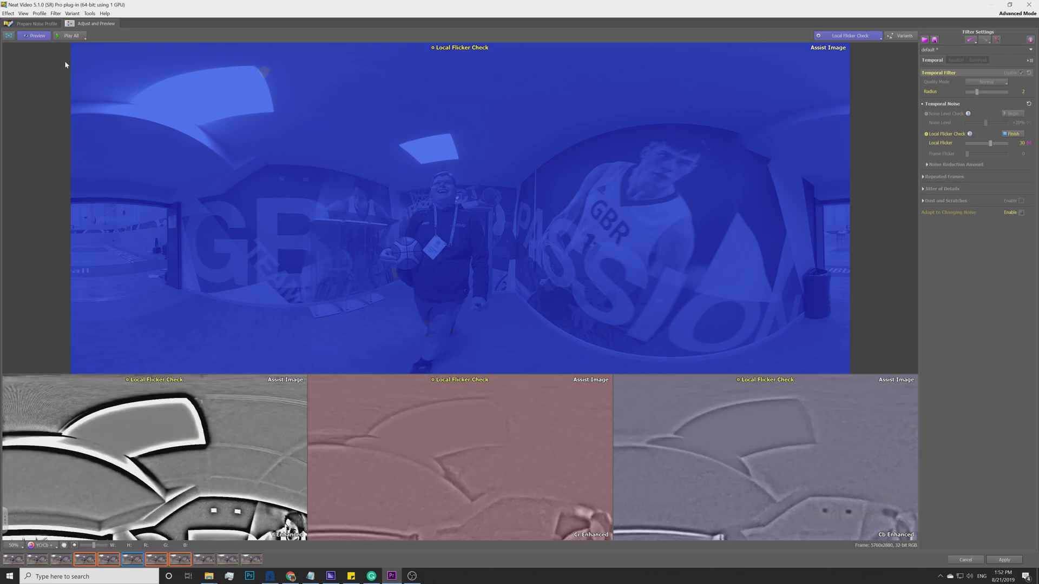
click(67, 38)
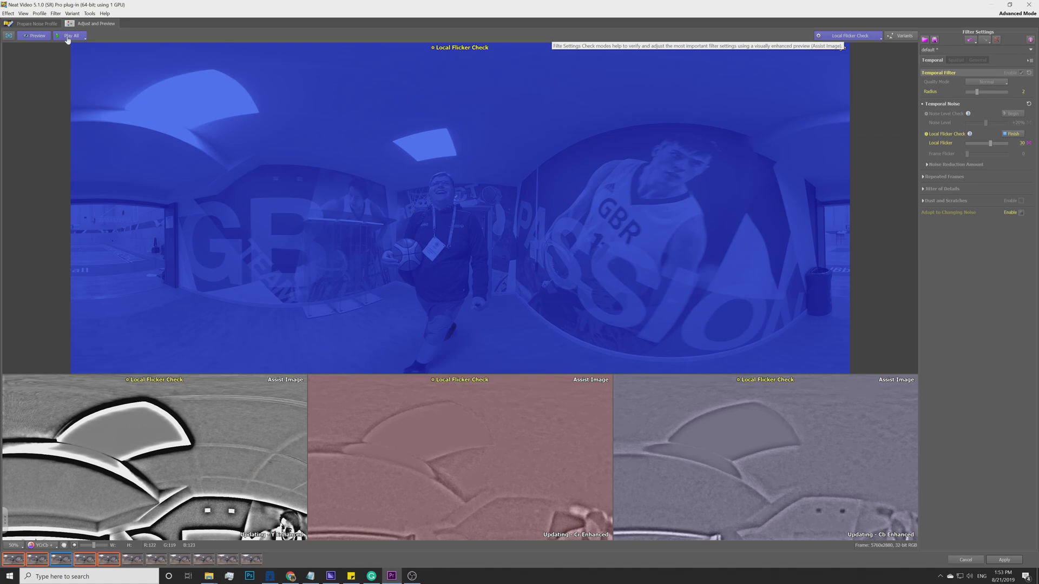
click(68, 36)
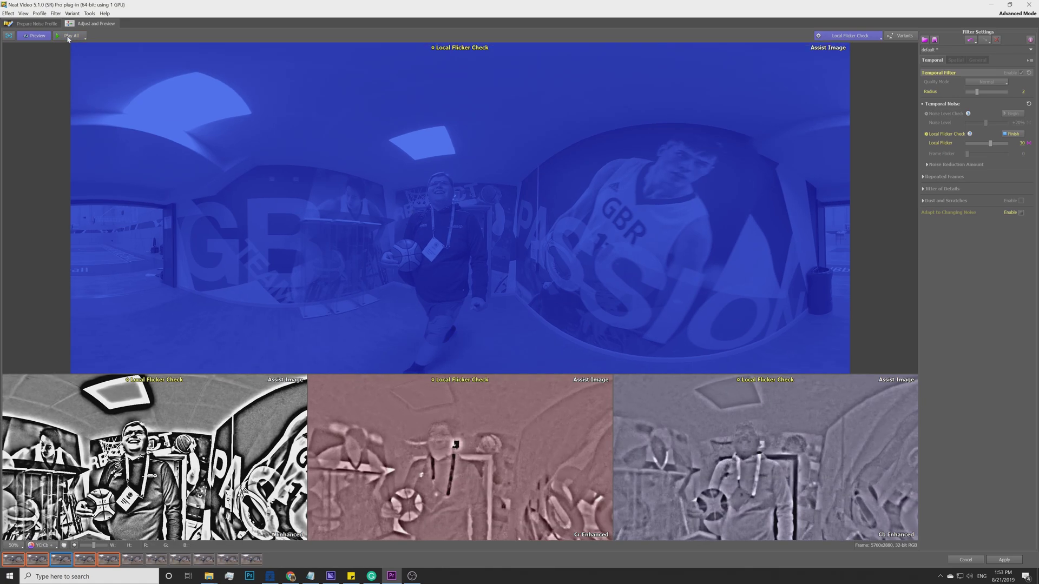
click(837, 39)
click(849, 83)
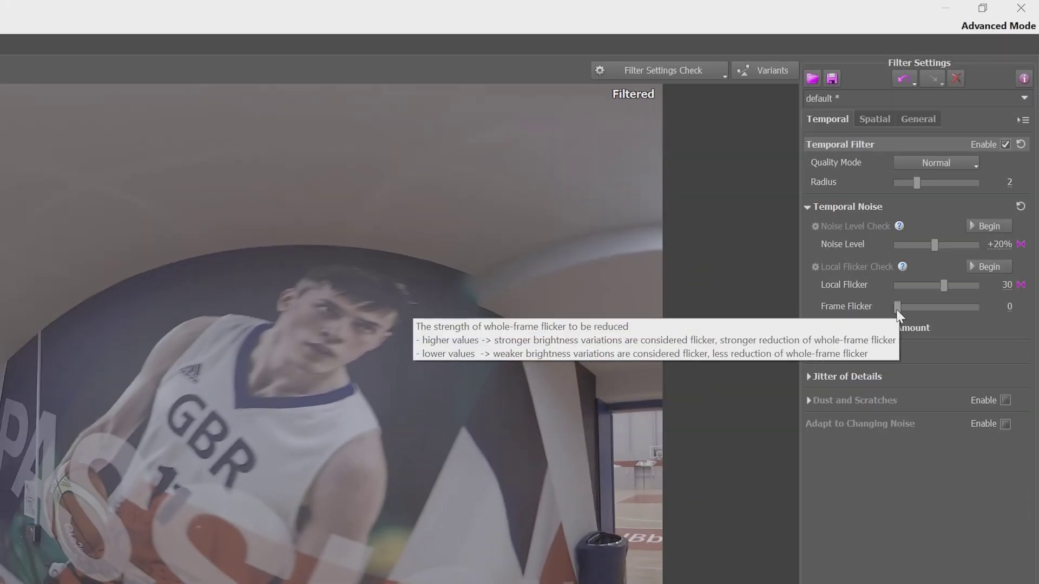
drag(947, 199, 951, 199)
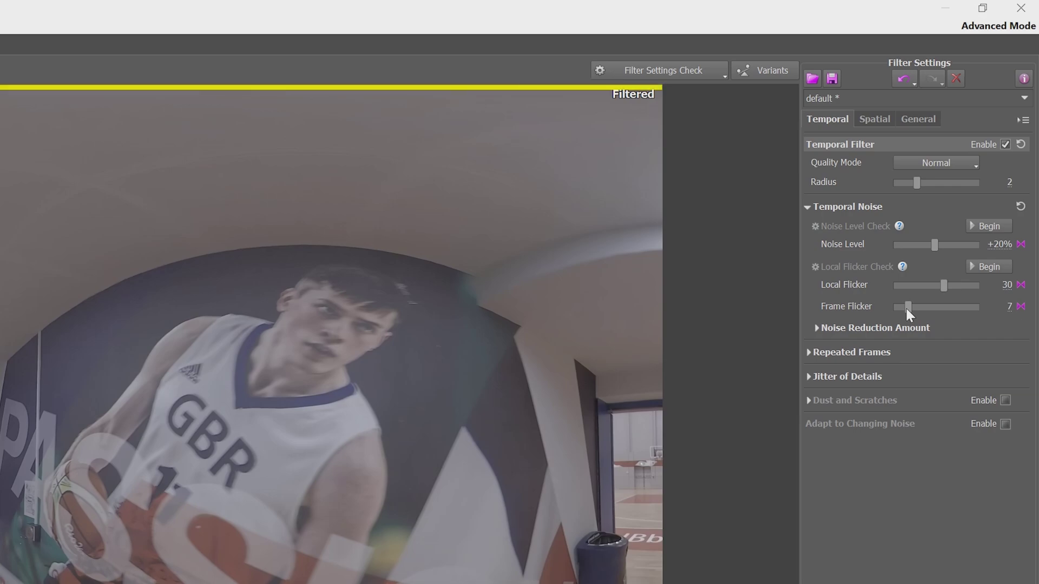
Raise Frame Flicker to 10 and expand the Jitter of Details settings.
drag(907, 306, 914, 306)
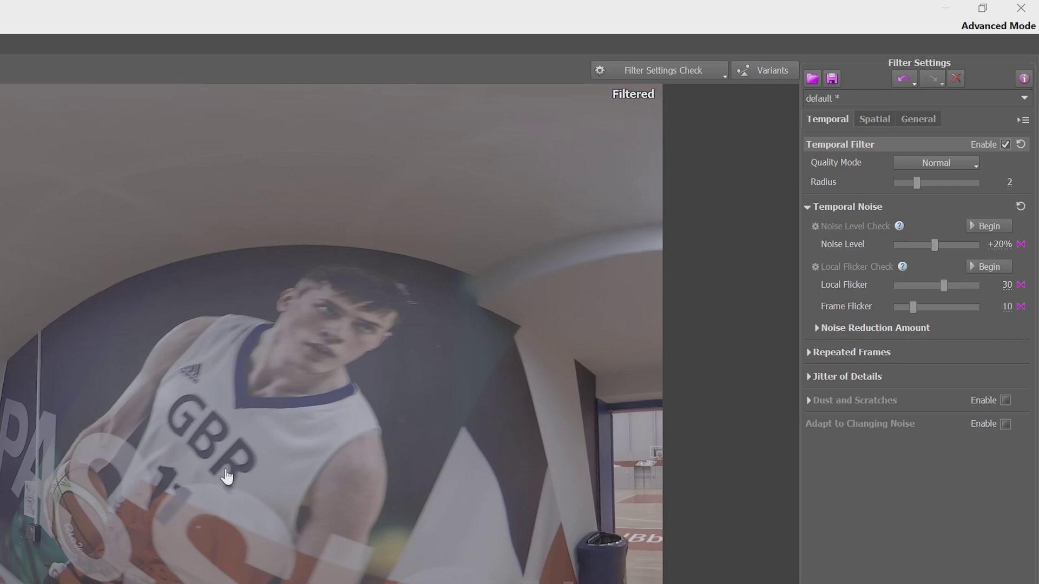
click(919, 377)
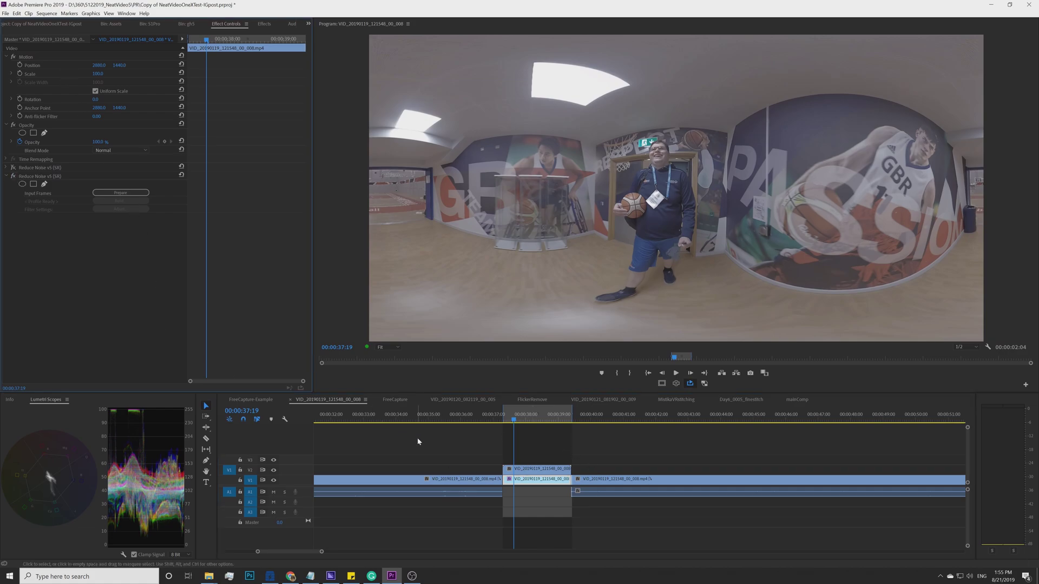
Turn off track V2's output and jump the playhead back to the clip range start.
click(273, 470)
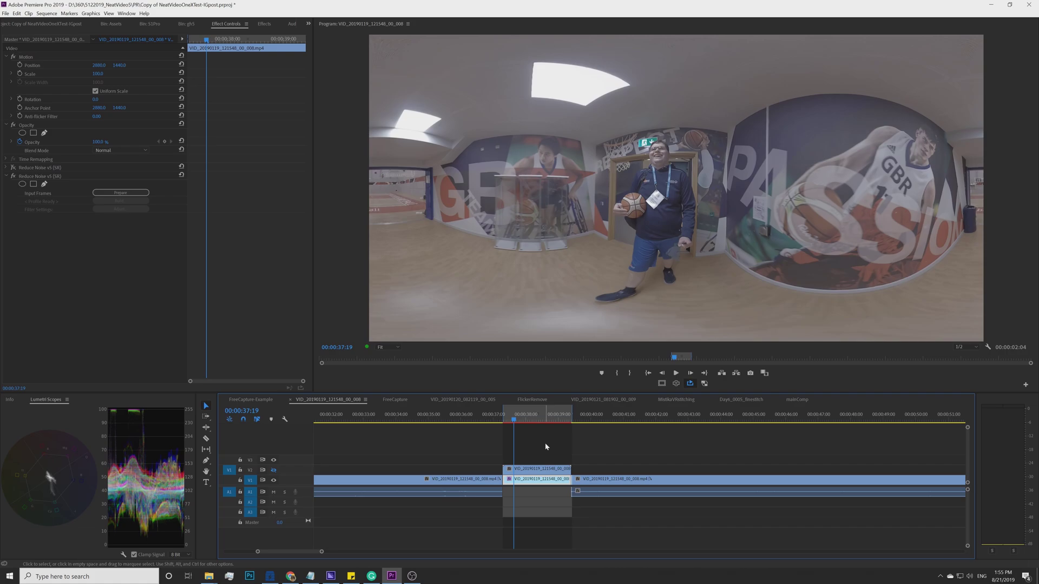
key(Up)
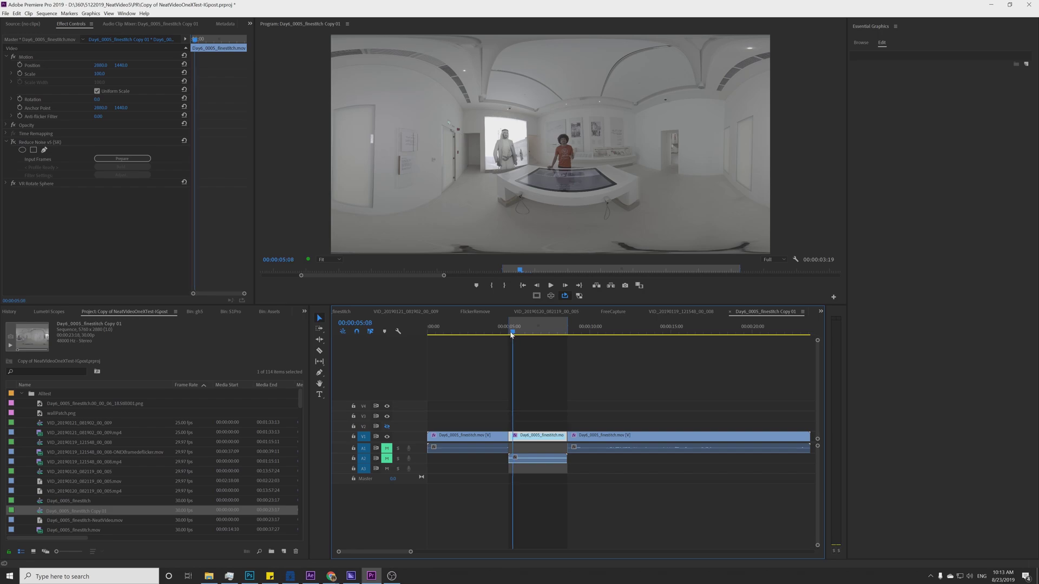
Park the playhead at 00:00:06:27 and drop Reduce Noise v5 (SR), found by searching 'neat', onto the middle V1 clip.
key(space)
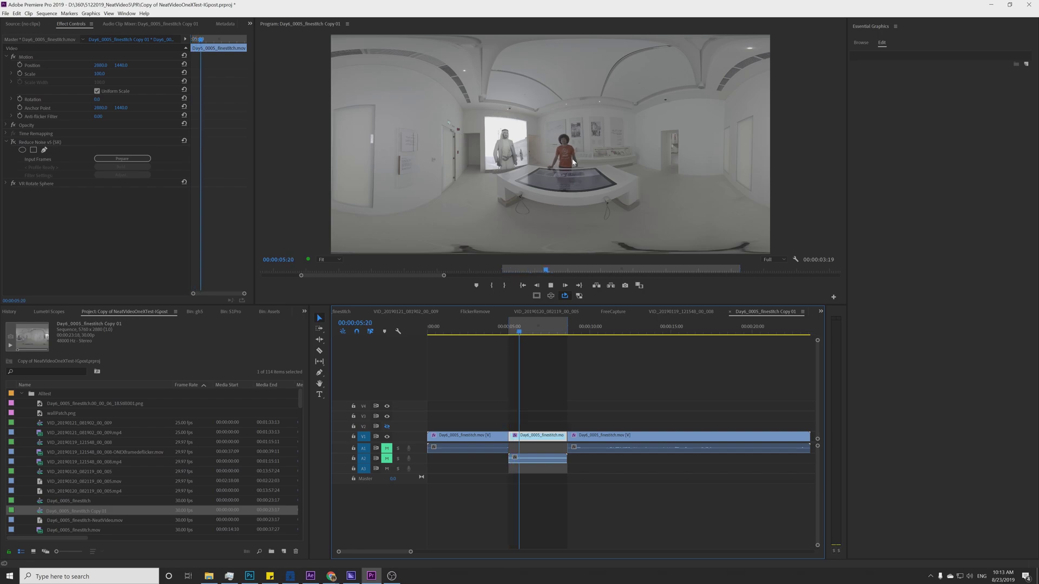
key(space)
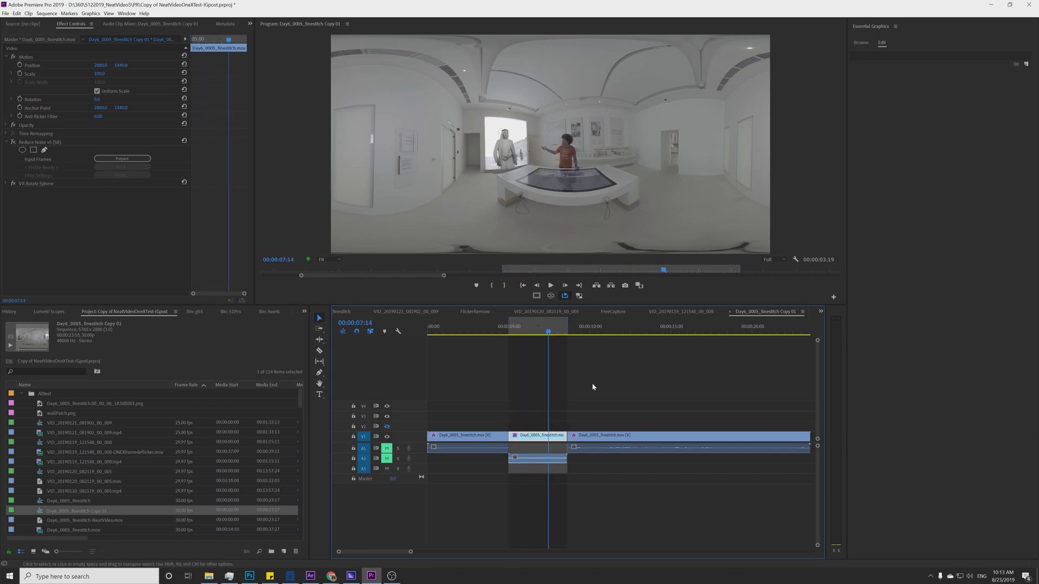
click(538, 330)
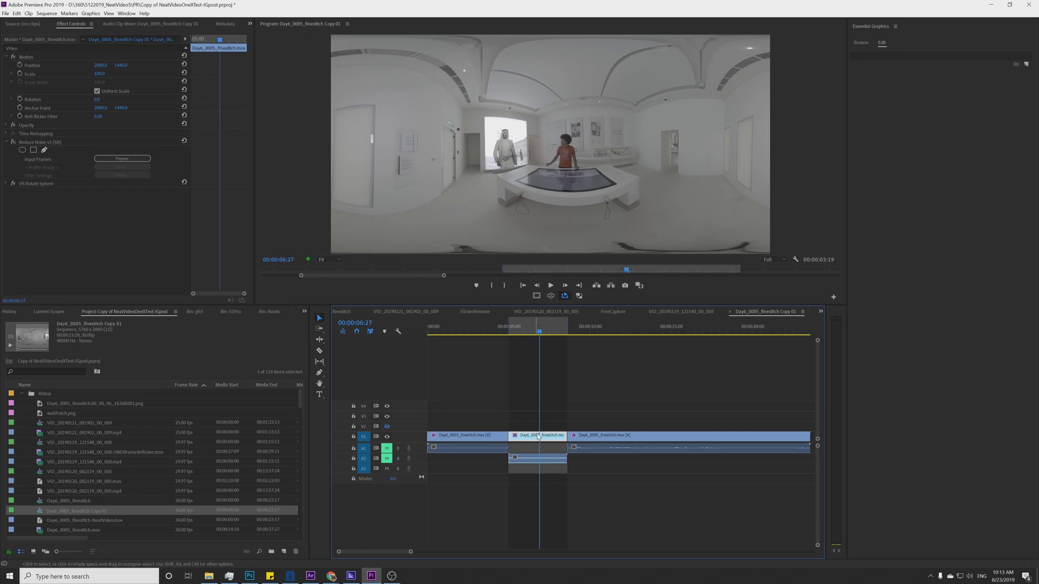
key(shift+7)
text(neat)
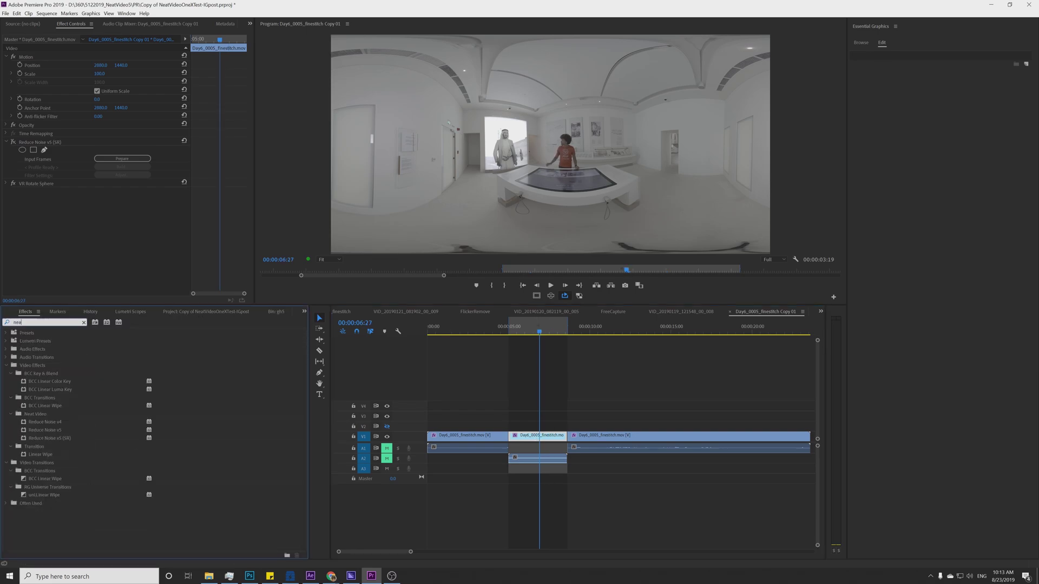
drag(49, 398, 537, 438)
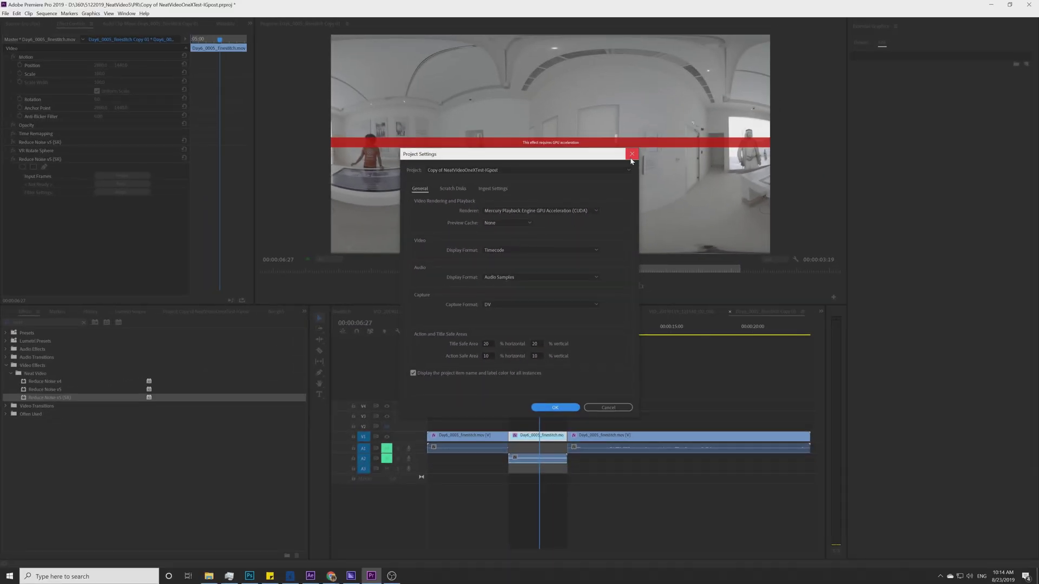
click(632, 144)
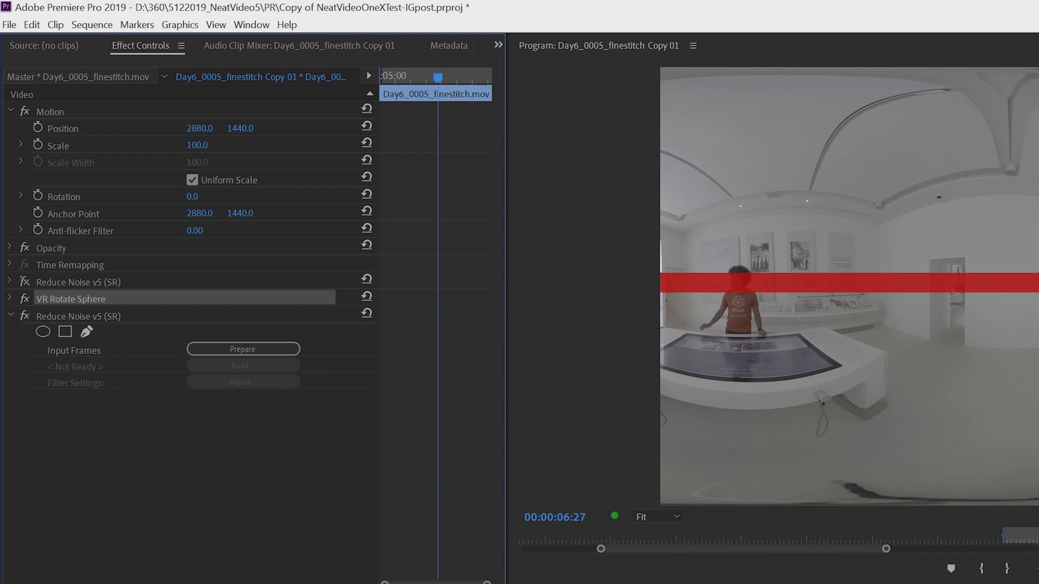
Reorder Effect Controls so the second Reduce Noise v5 (SR) sits above VR Rotate Sphere.
click(106, 319)
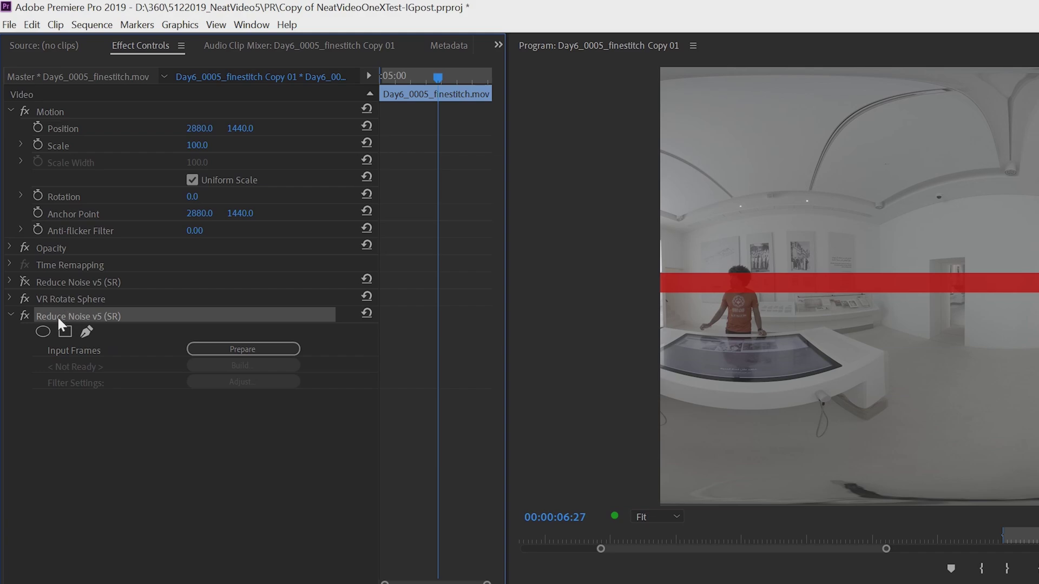
drag(57, 316, 64, 292)
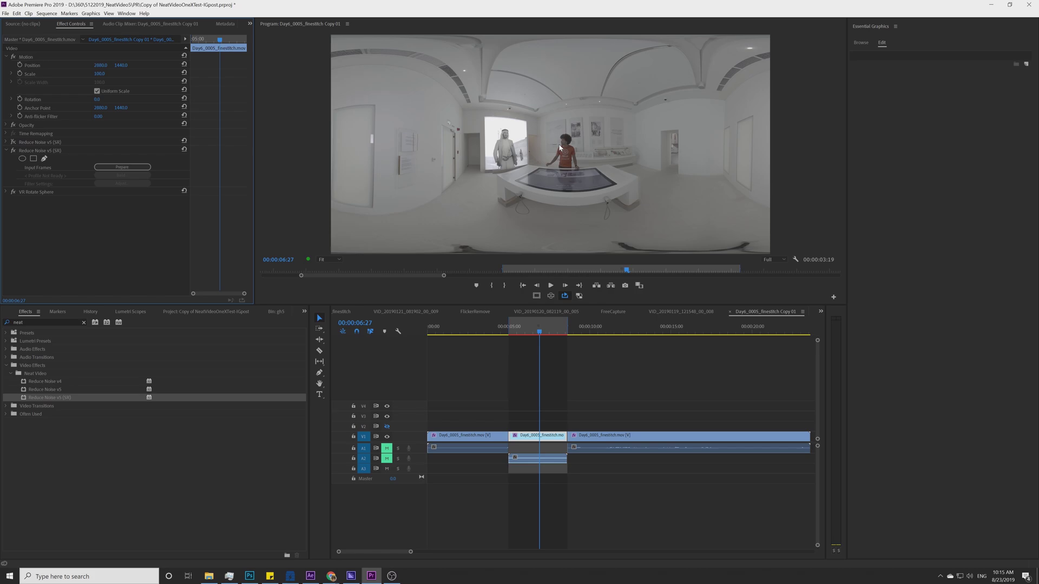
Prepare the museum frame in Neat Video and build a noise profile from a plain wall sample.
click(117, 168)
click(118, 177)
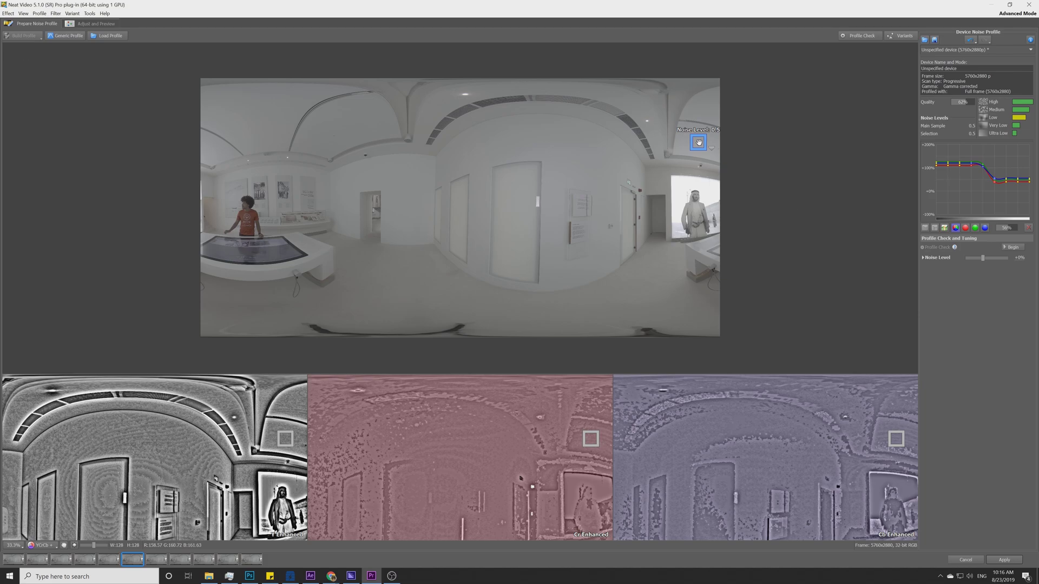
click(93, 24)
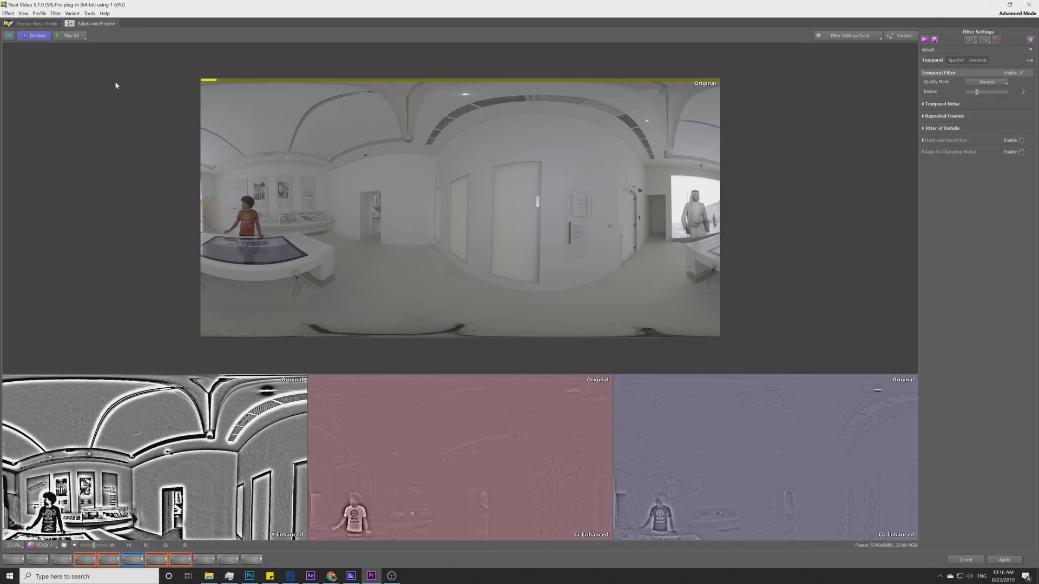
Run Neat Video's 1. Noise Level Check, then the 2. Local Flicker Check on the museum footage.
click(837, 41)
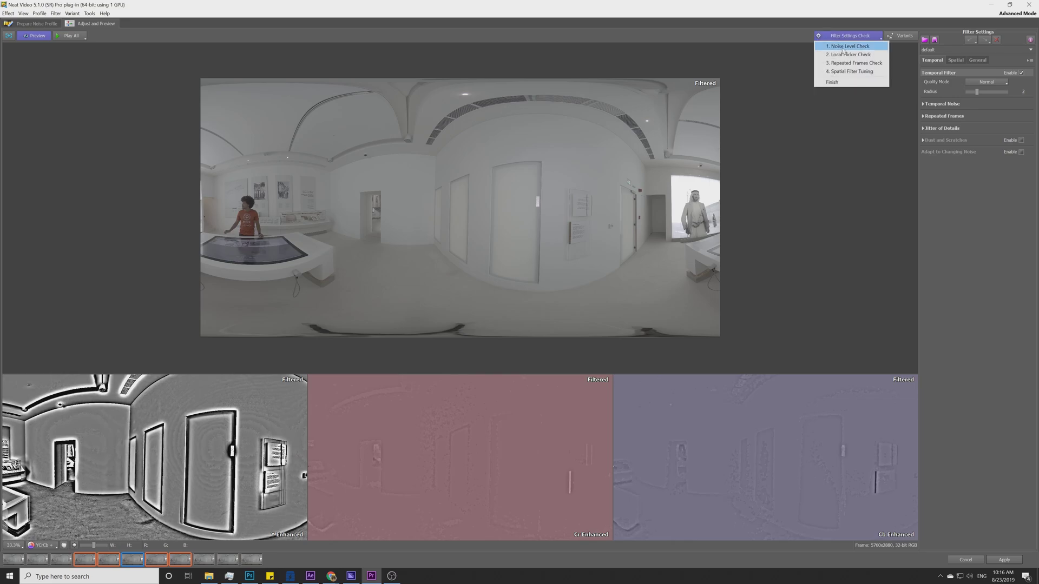
click(842, 51)
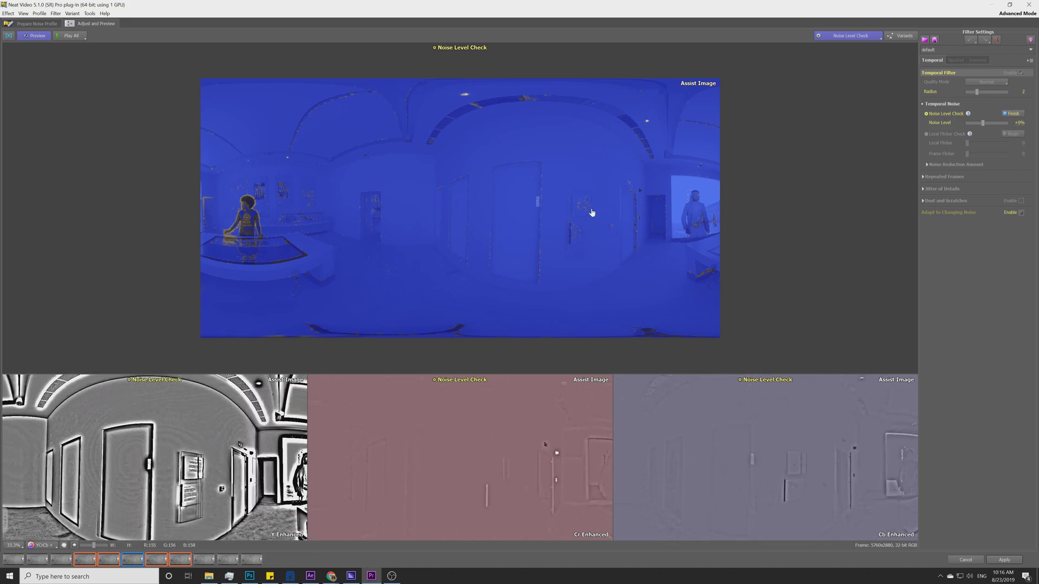
click(876, 37)
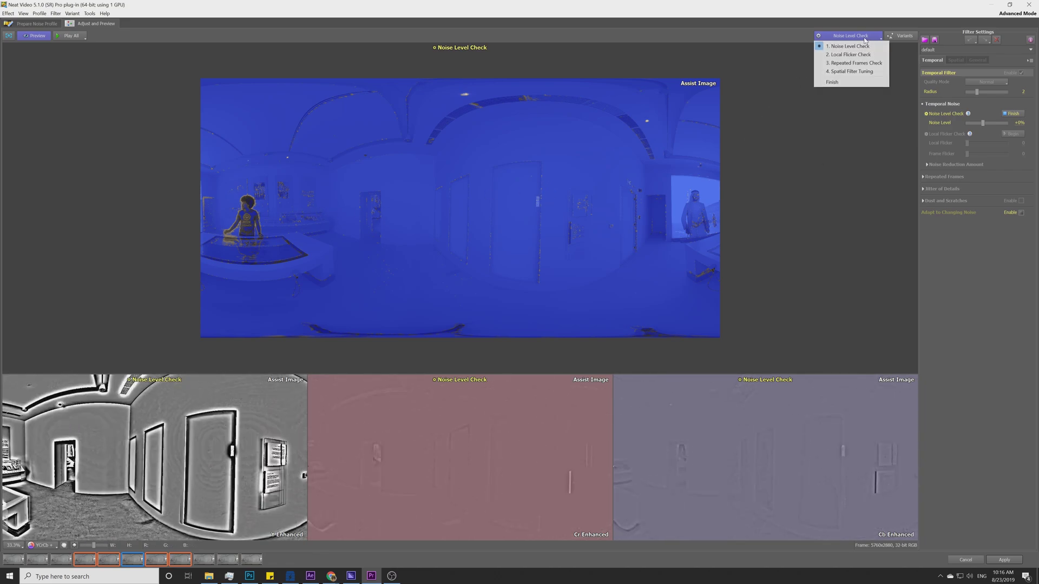
click(838, 56)
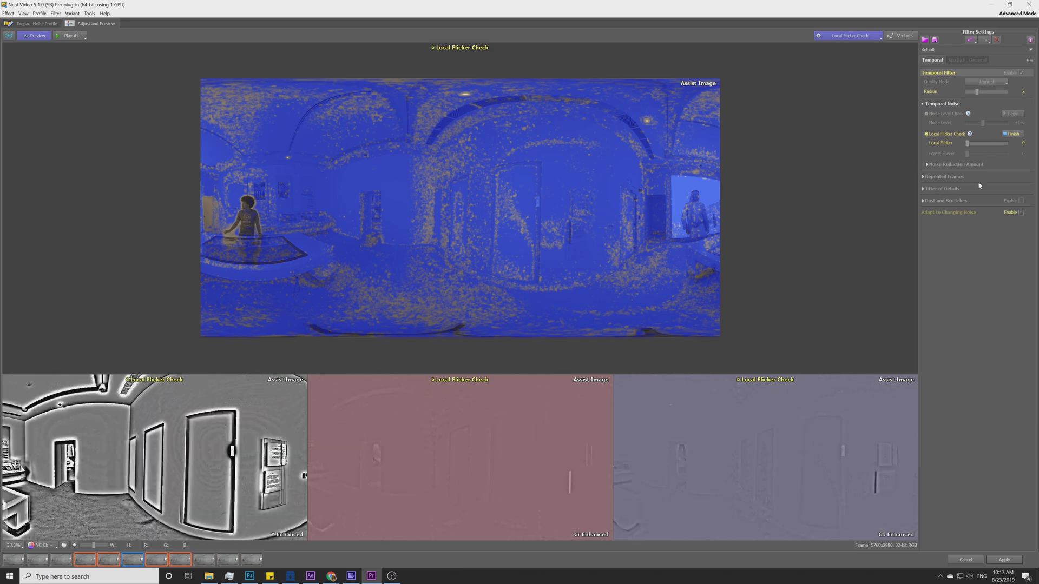
Raise Local Flicker from 0 to 17 to clear the wall flicker overlay, then play all frames.
click(968, 145)
drag(967, 149, 980, 147)
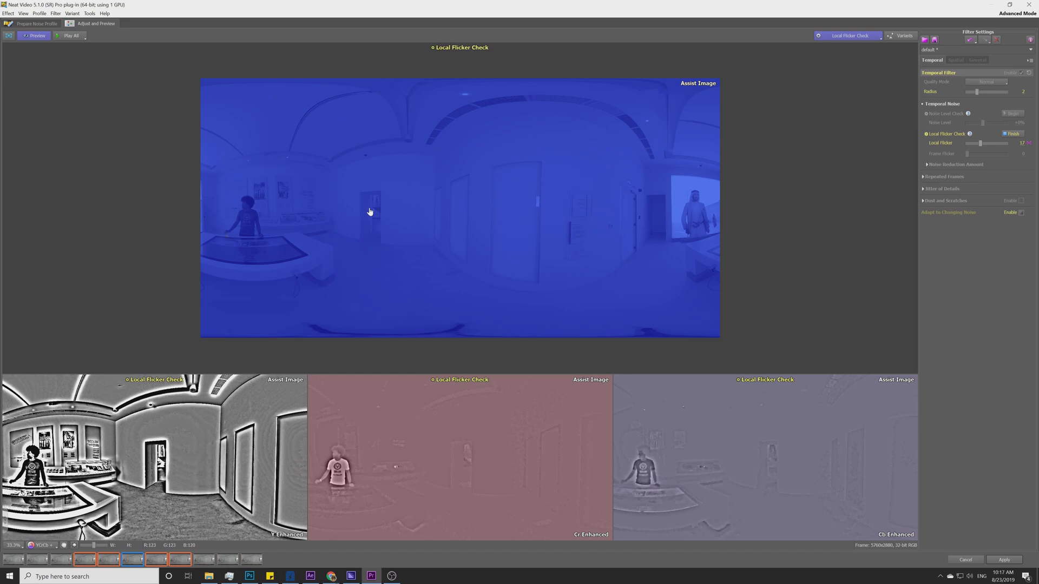
click(66, 36)
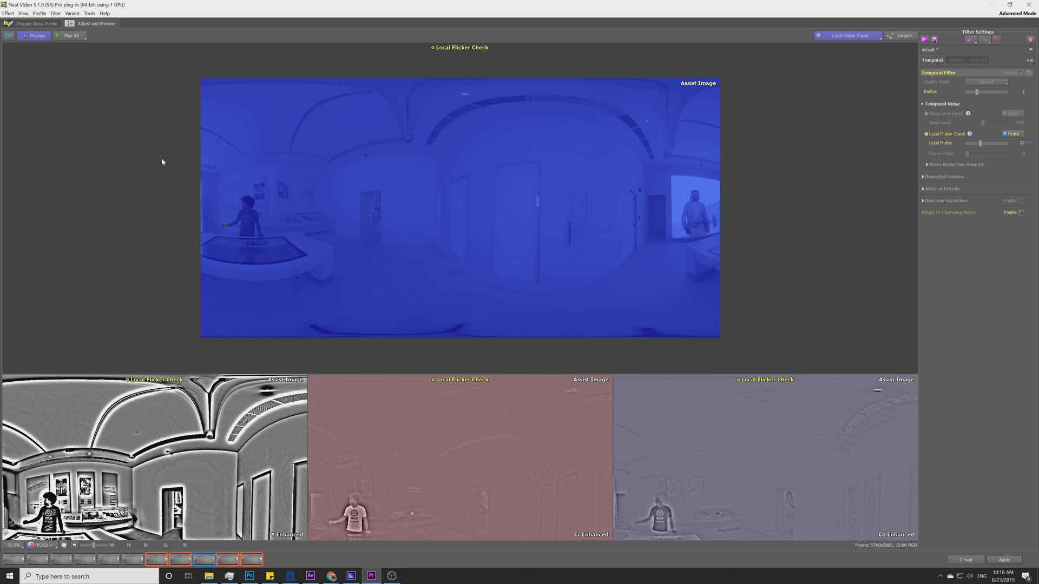
Apply the Neat Video settings, then open and play the nested FlickerRemove sequence in 360 VR view.
click(1002, 561)
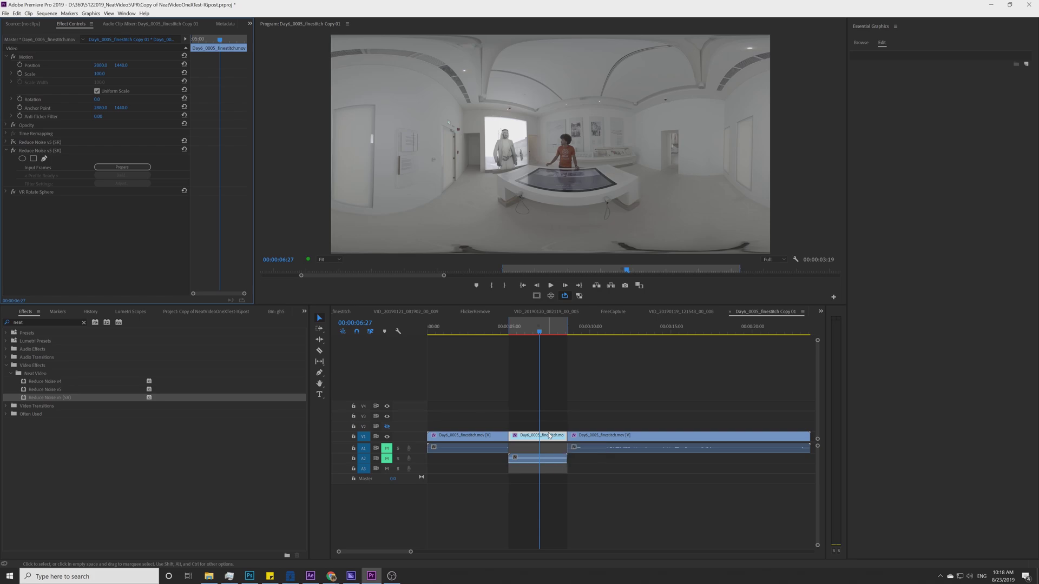
double_click(549, 435)
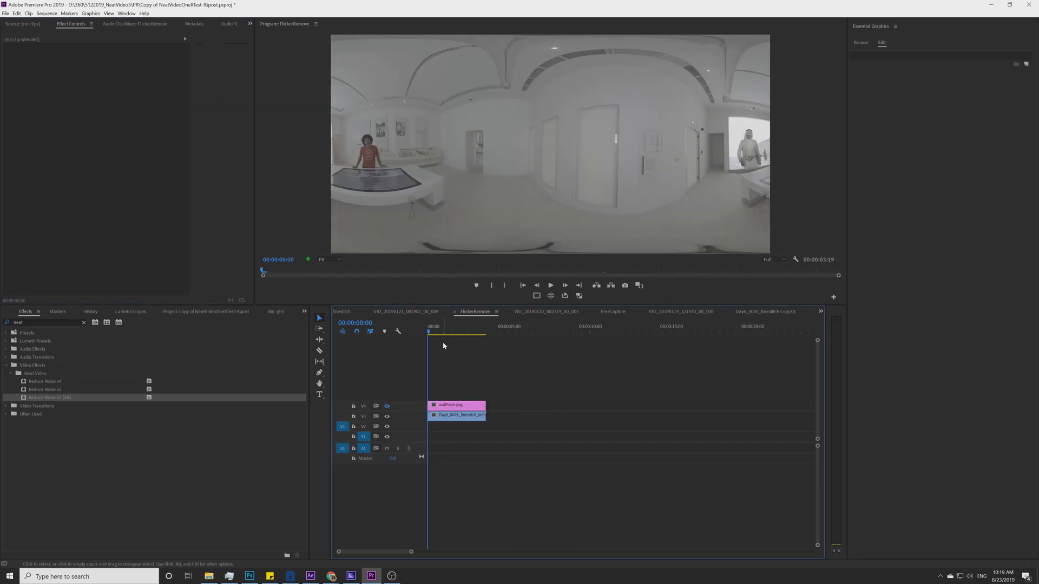
key(ctrl+a)
key(space)
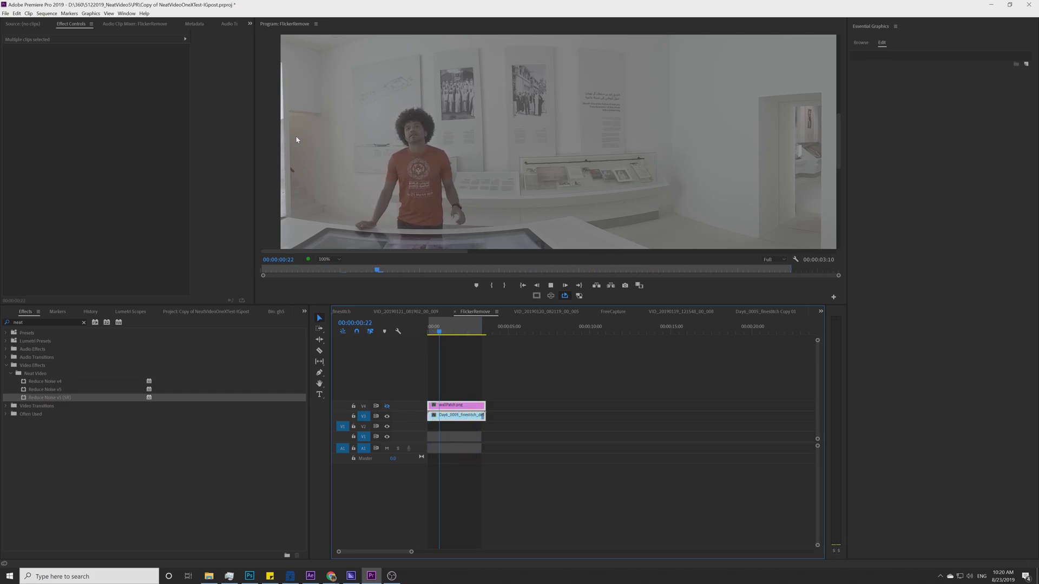
key(space)
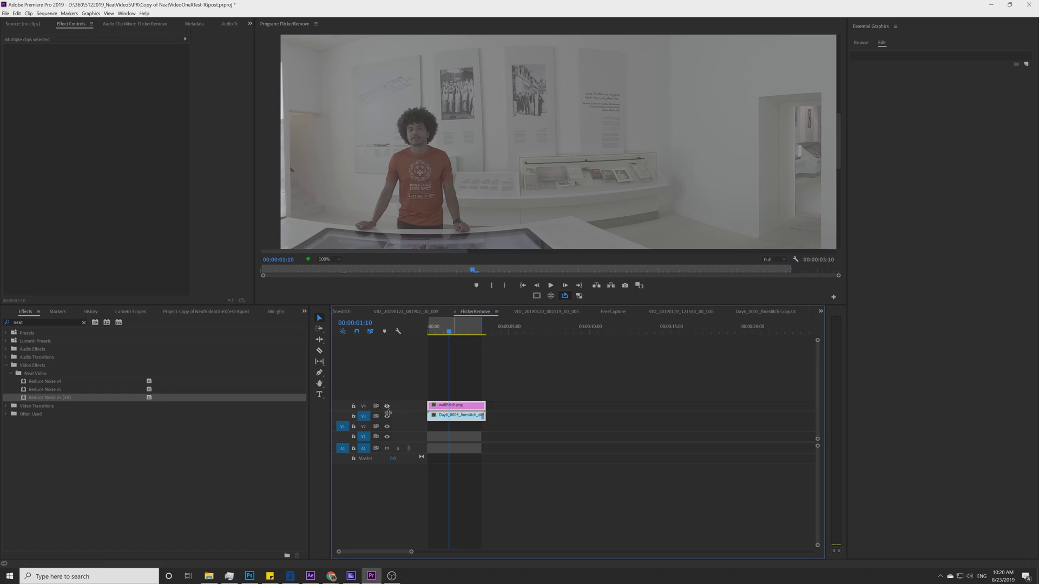
Preview with the wallPatch V4 overlay visible, then return to 00:00:01:18 and switch V4 output off.
click(387, 406)
key(space)
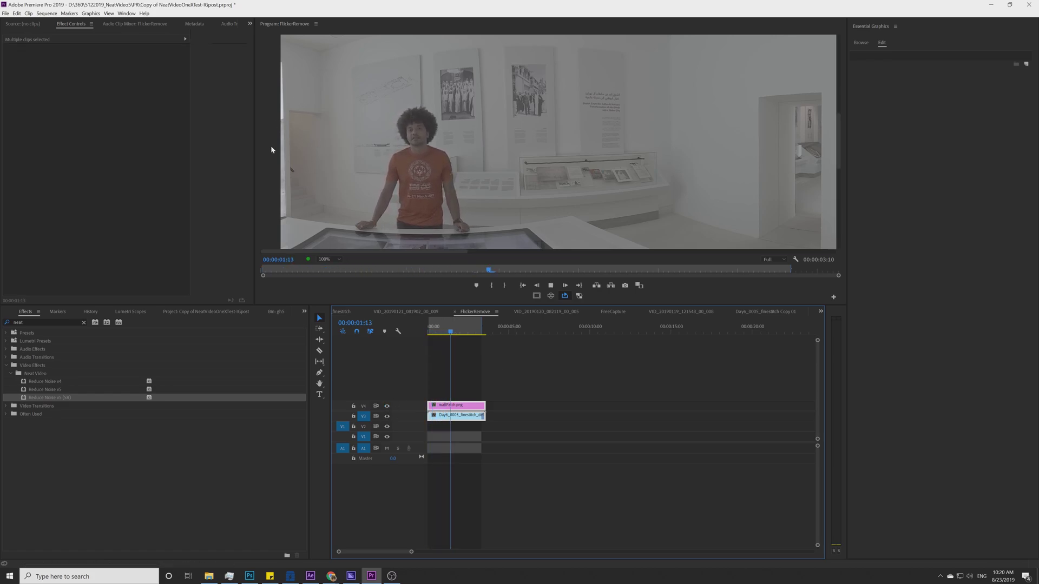
key(space)
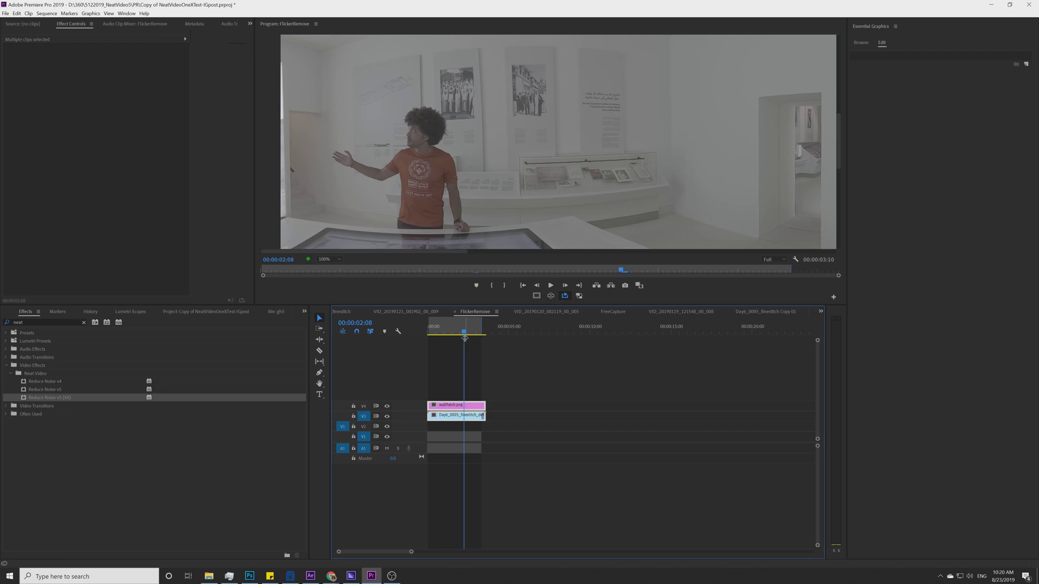
drag(464, 334, 453, 333)
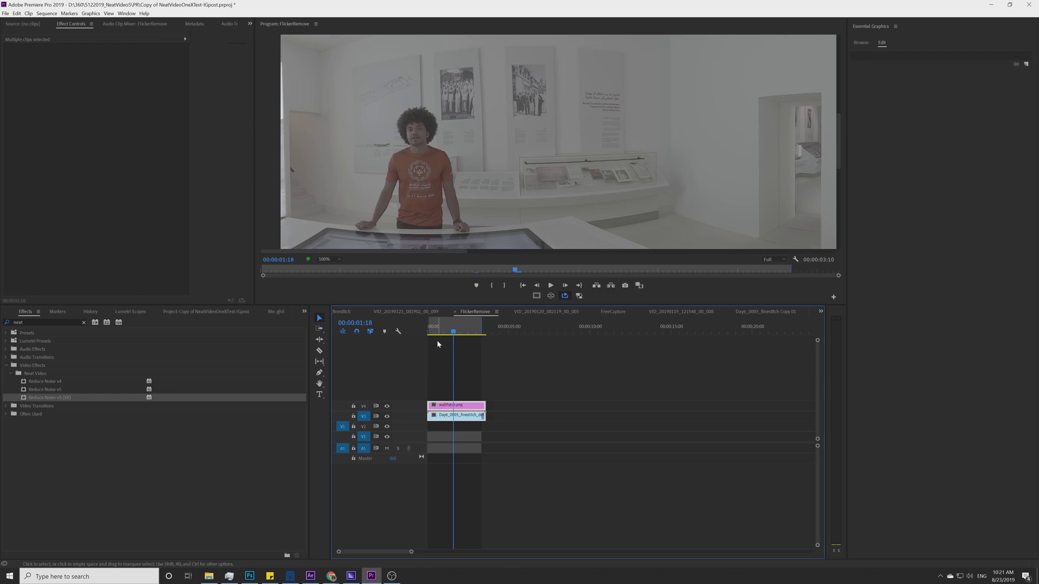
click(386, 406)
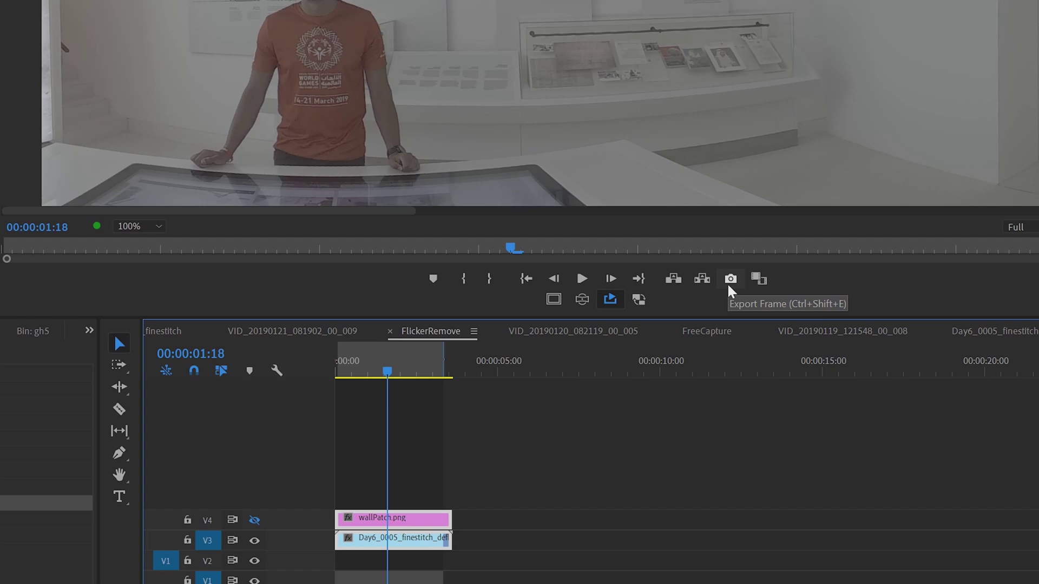
Export the frame at 00:00:01:18 as a PNG still into a chosen folder.
click(730, 279)
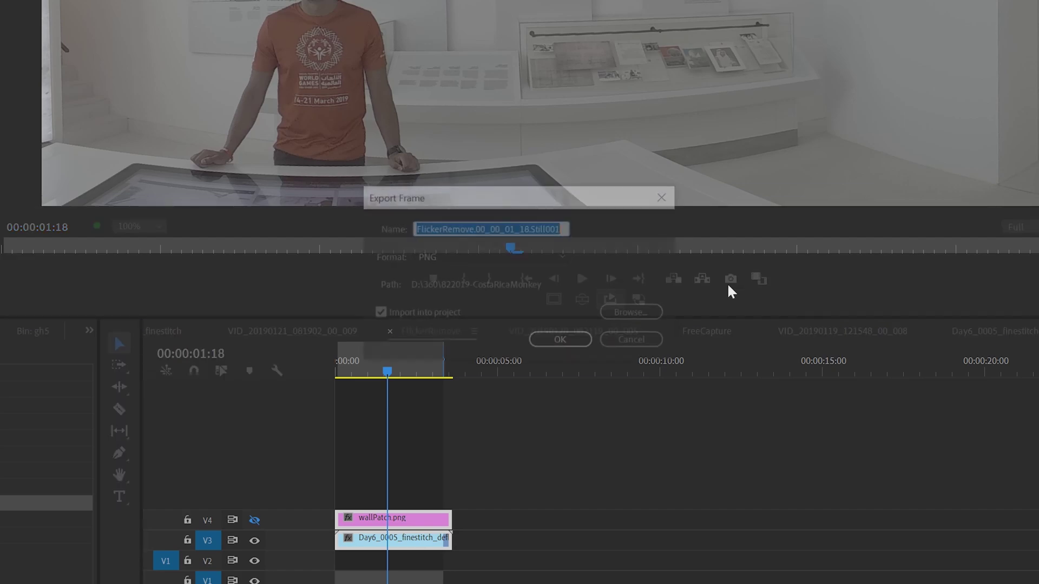
click(634, 314)
drag(505, 202, 334, 124)
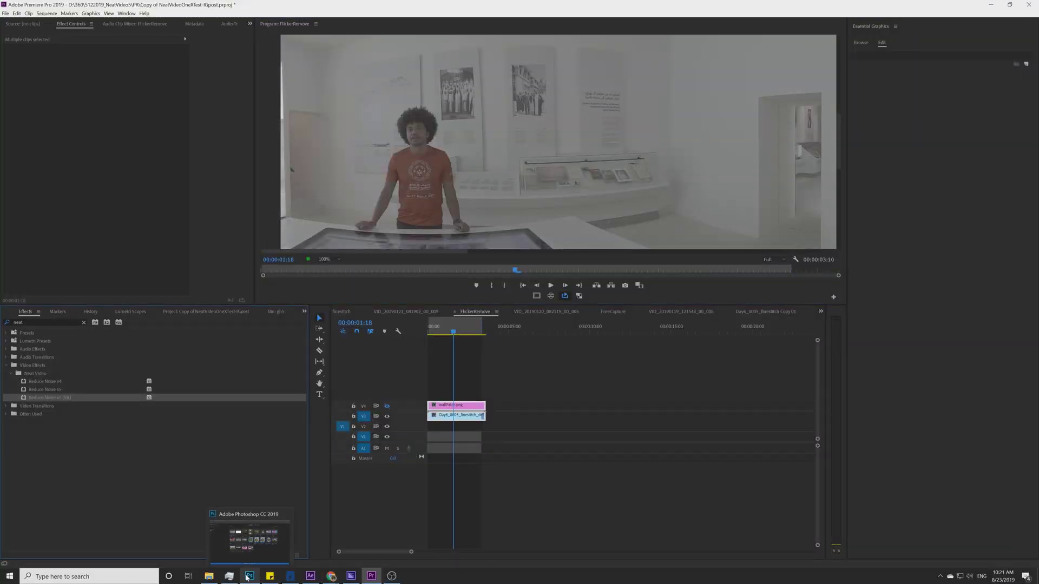
click(248, 577)
Open the exported museum still and outline the flickering wall patch with the Polygonal Lasso.
click(262, 235)
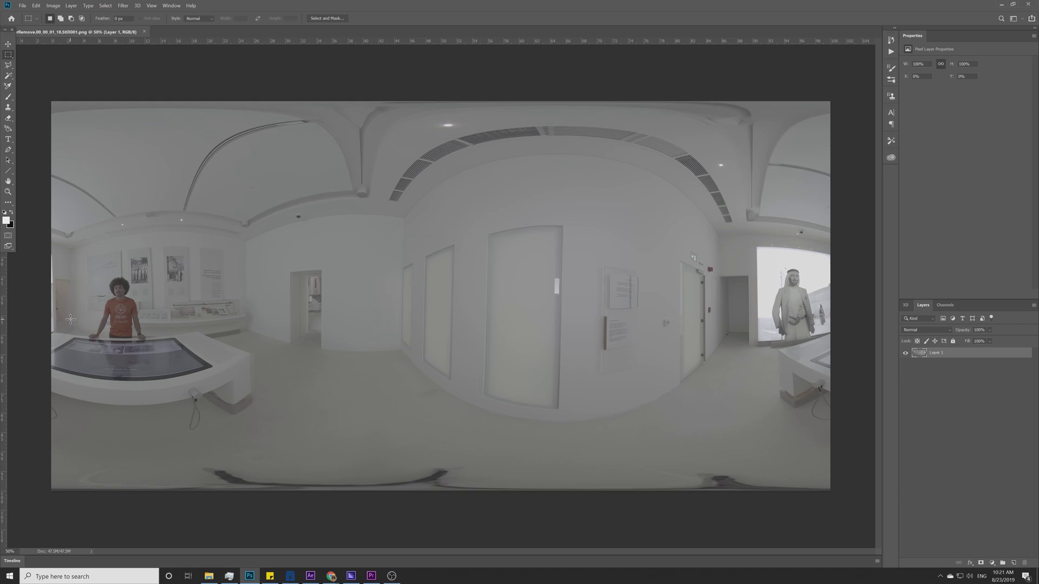
click(9, 43)
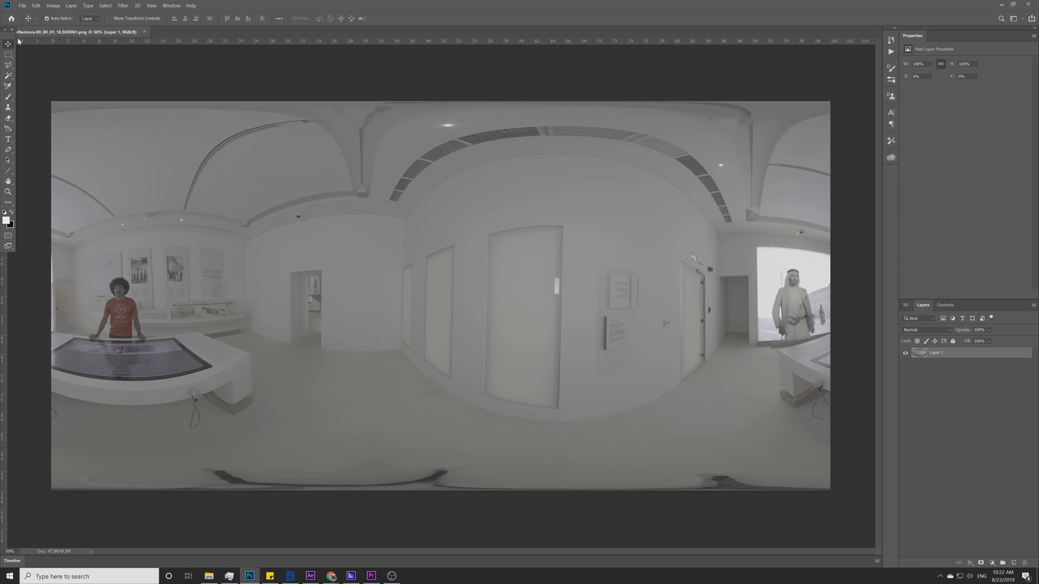
click(8, 65)
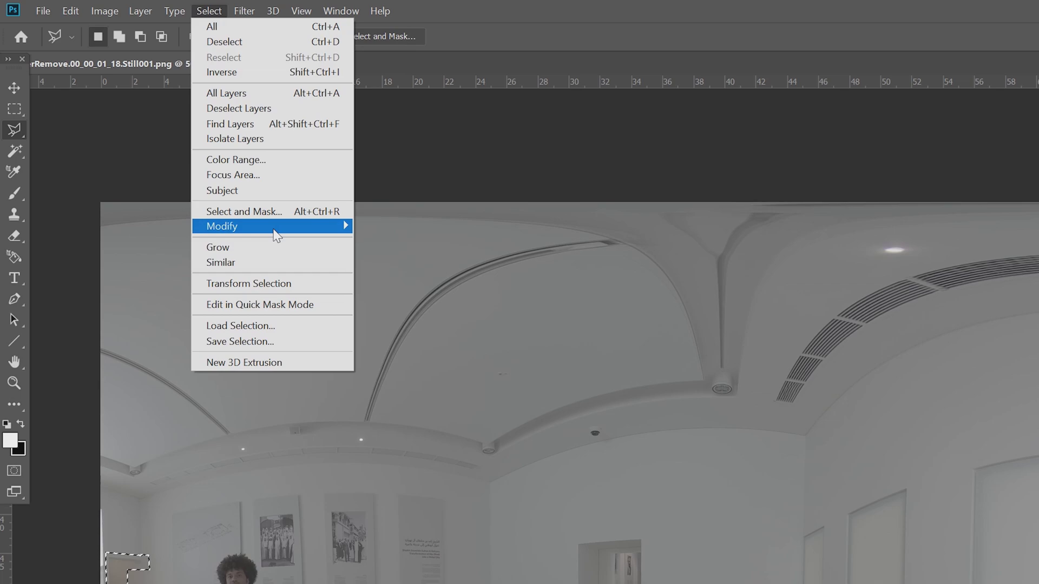
Smooth the wall-patch selection with a sample radius of 5 pixels.
mouse_move(274, 232)
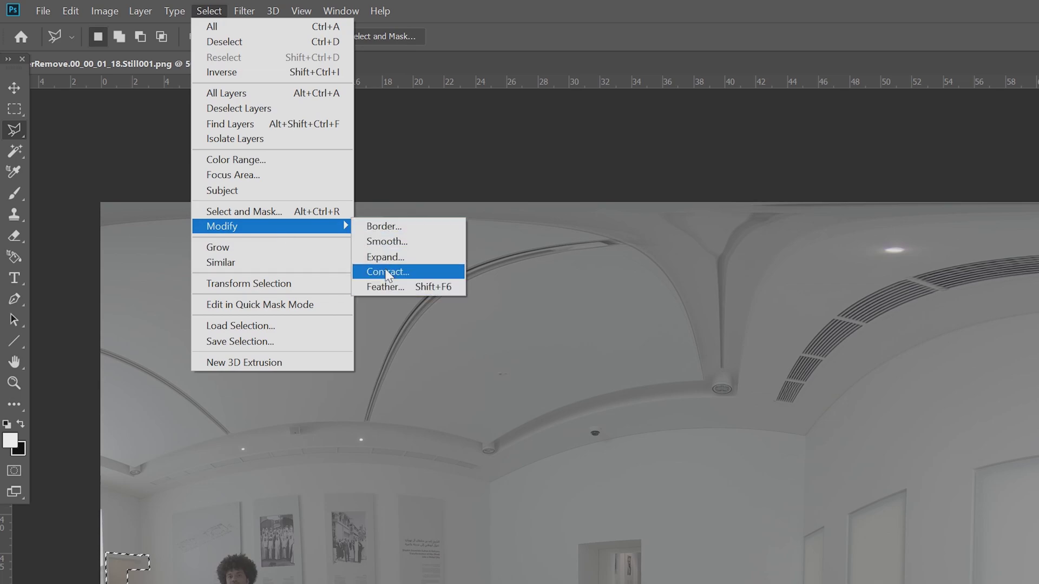
click(385, 242)
click(999, 368)
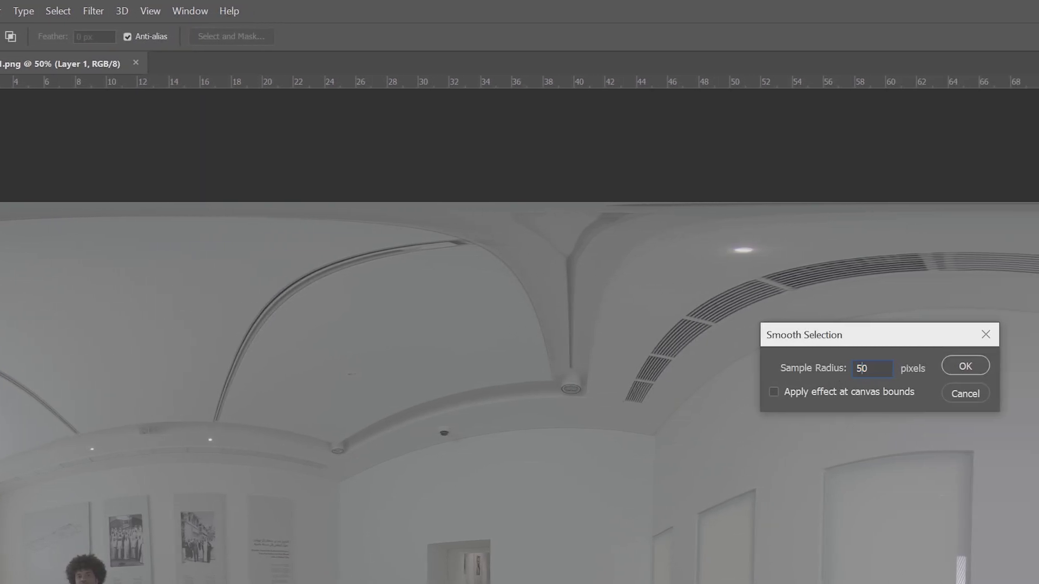
text(5)
click(958, 365)
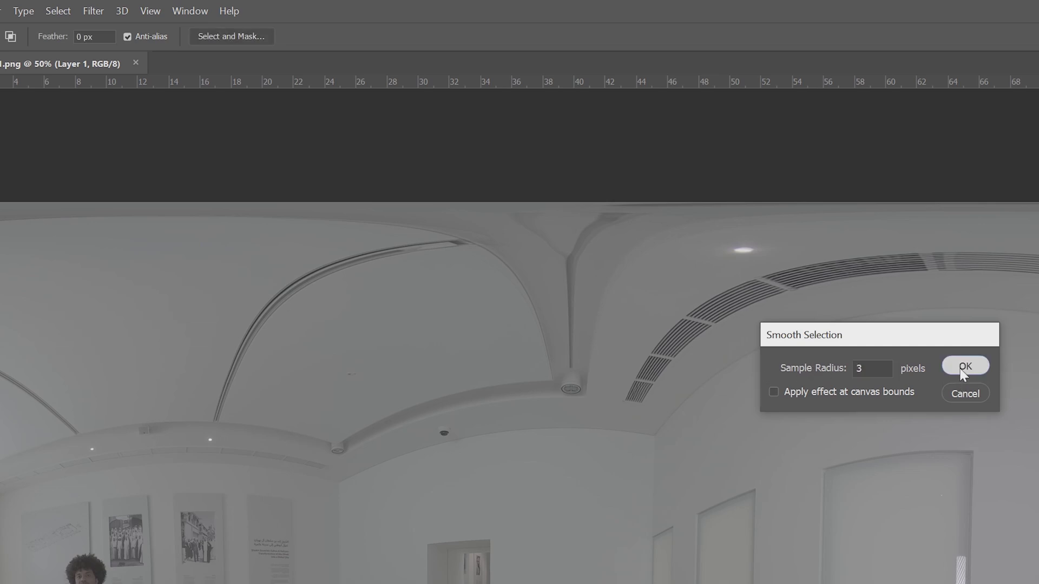
Feather the wall-patch selection by 5 pixels.
click(54, 11)
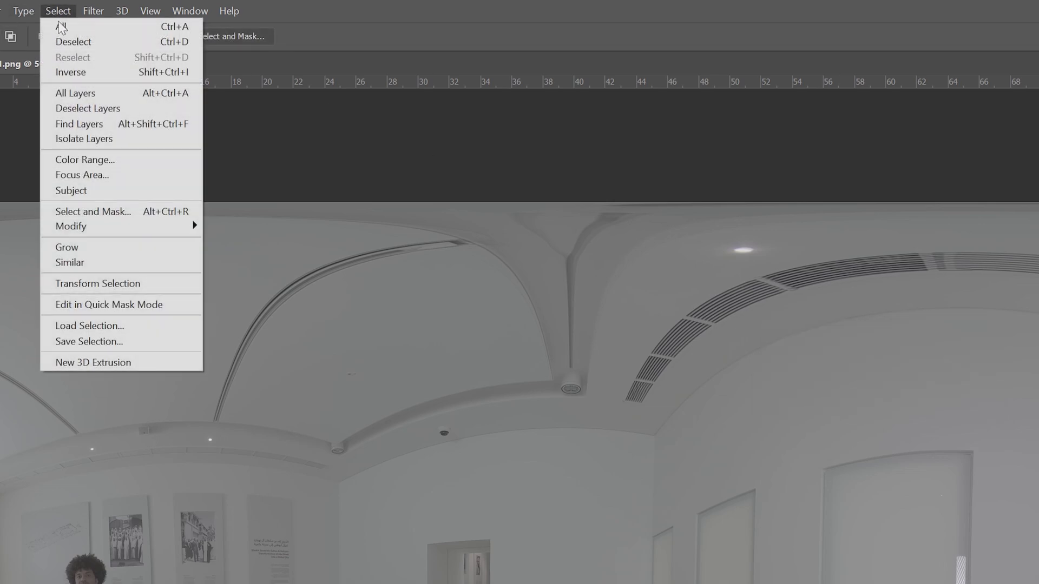
mouse_move(81, 235)
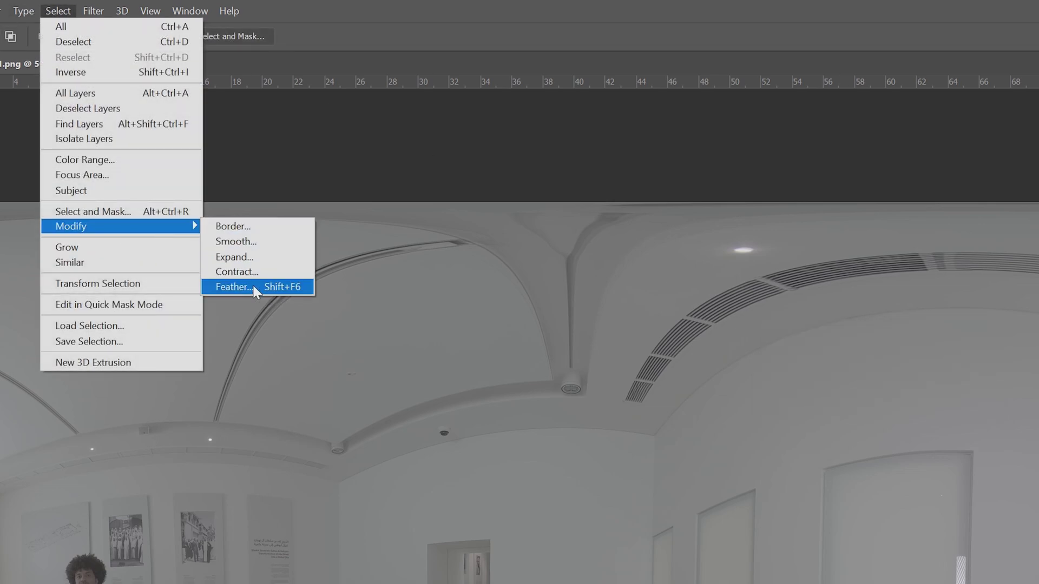
click(236, 287)
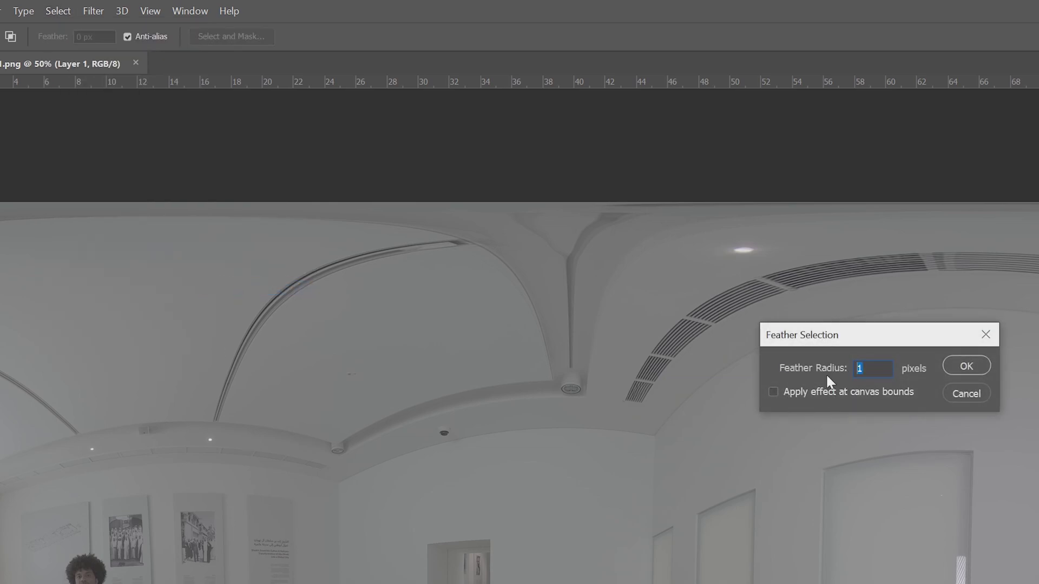
text(5)
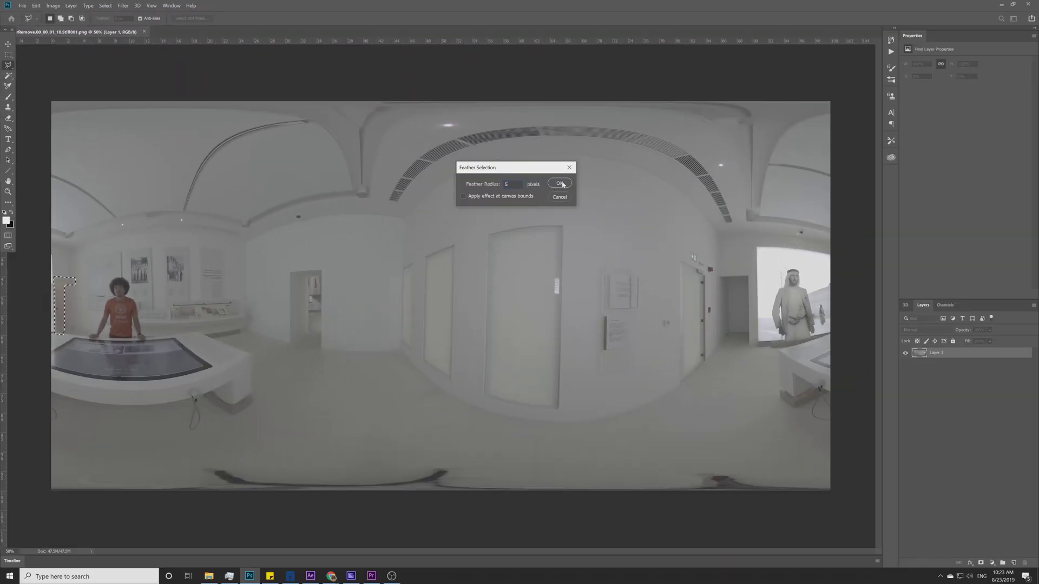
click(966, 366)
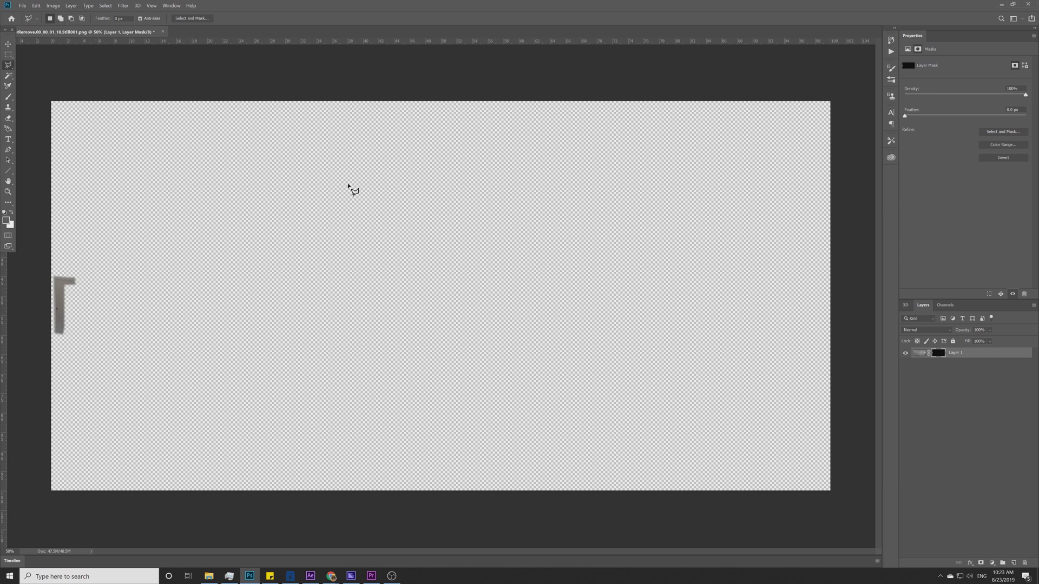
Quick Export the masked wall patch as the transparent PNG Wallpatch.png.
click(22, 5)
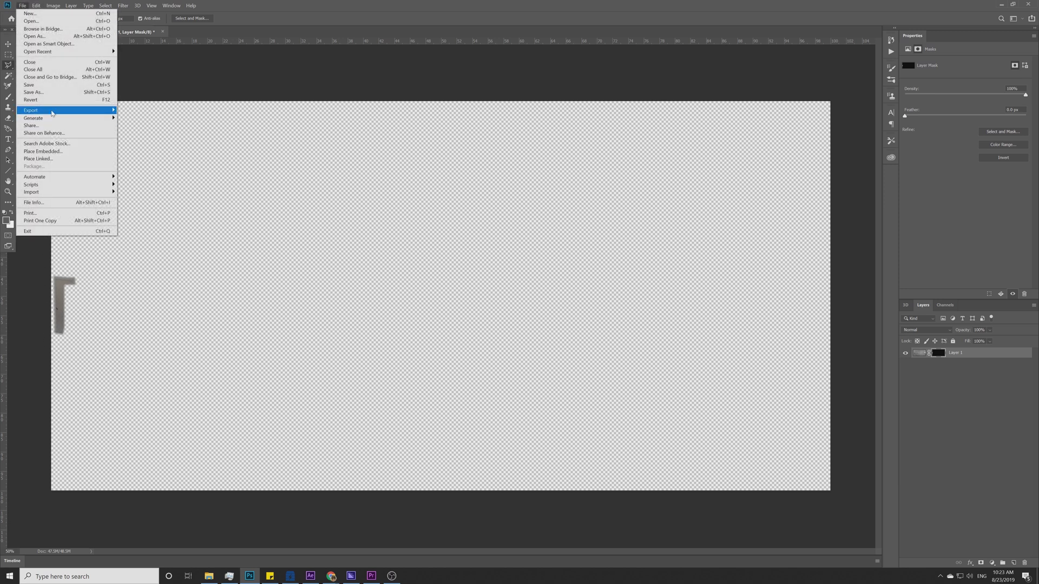
mouse_move(52, 113)
click(145, 112)
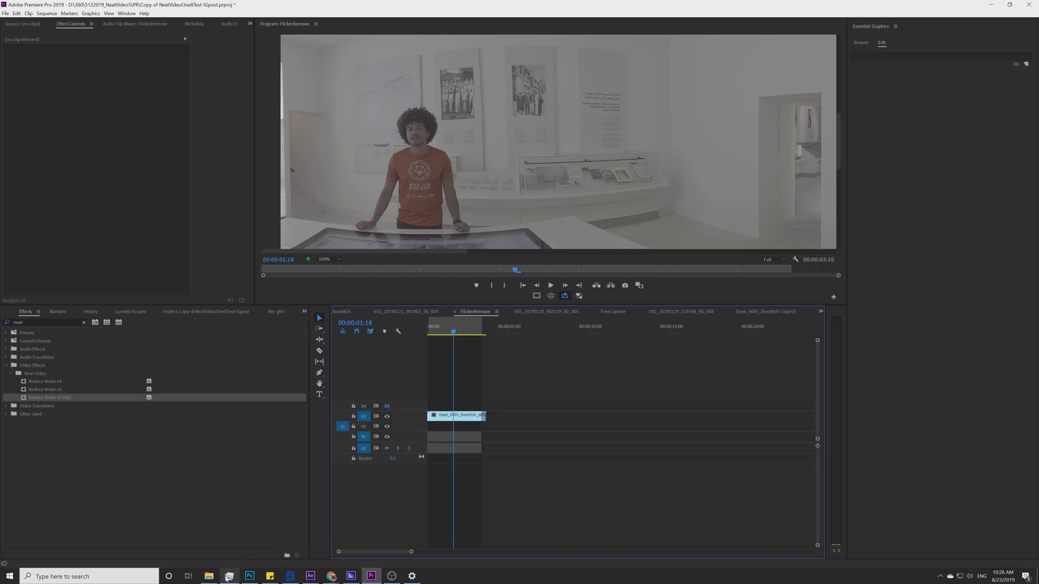
Drag Wallpatch.png from the PS folder onto track V4, then play FlickerRemove from the start.
click(208, 576)
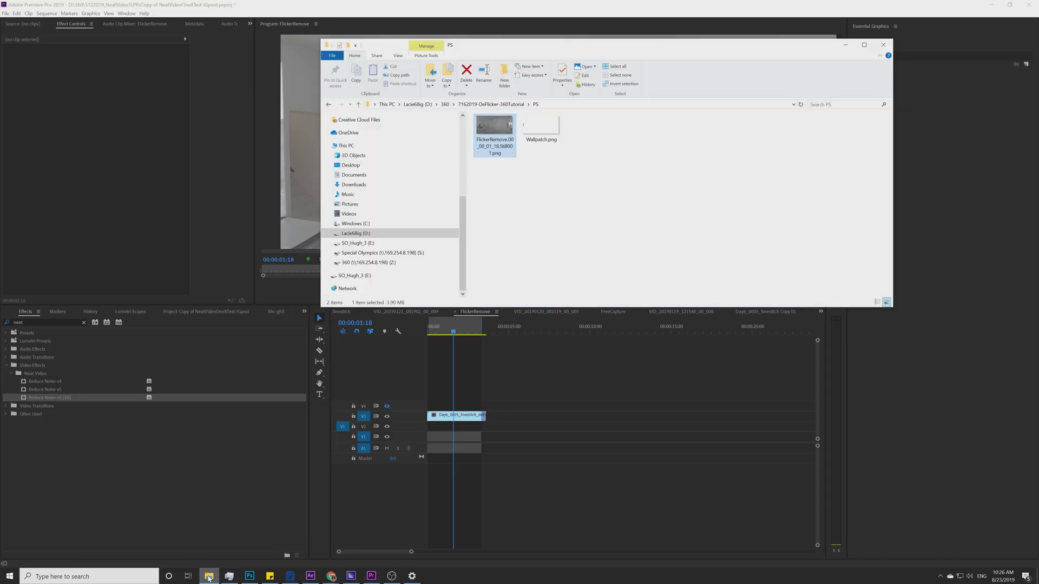
click(553, 136)
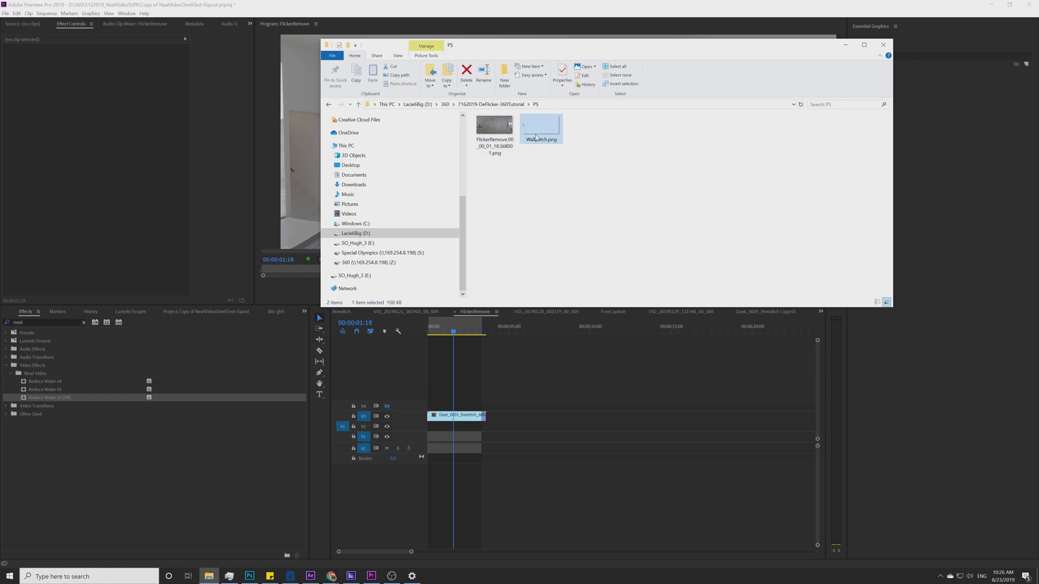
drag(538, 132, 454, 406)
key(Home)
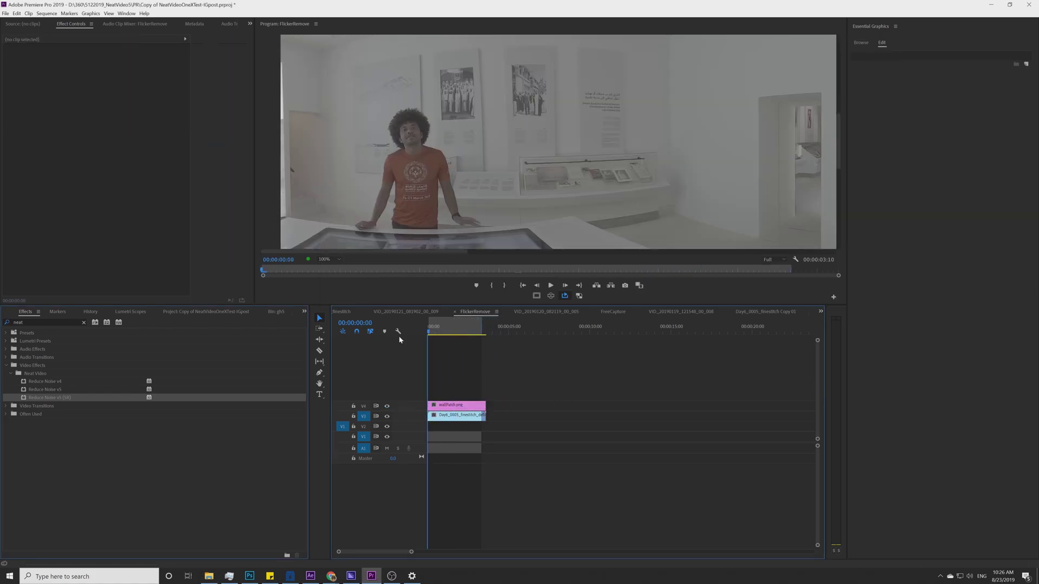
key(space)
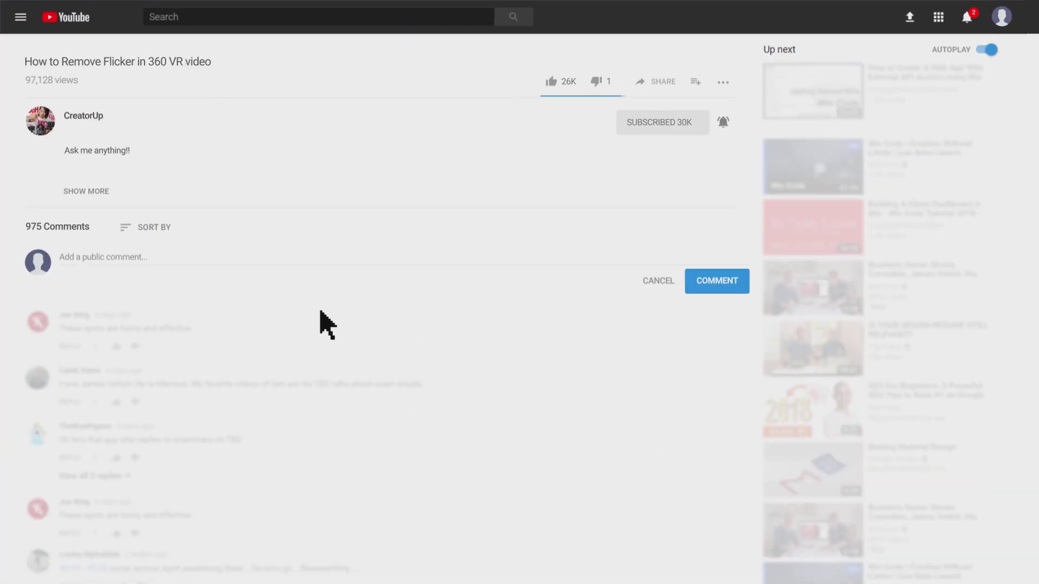
Post a public comment starting 'I want to learn how to fly a 360 camera with'.
click(81, 258)
text(I want to le)
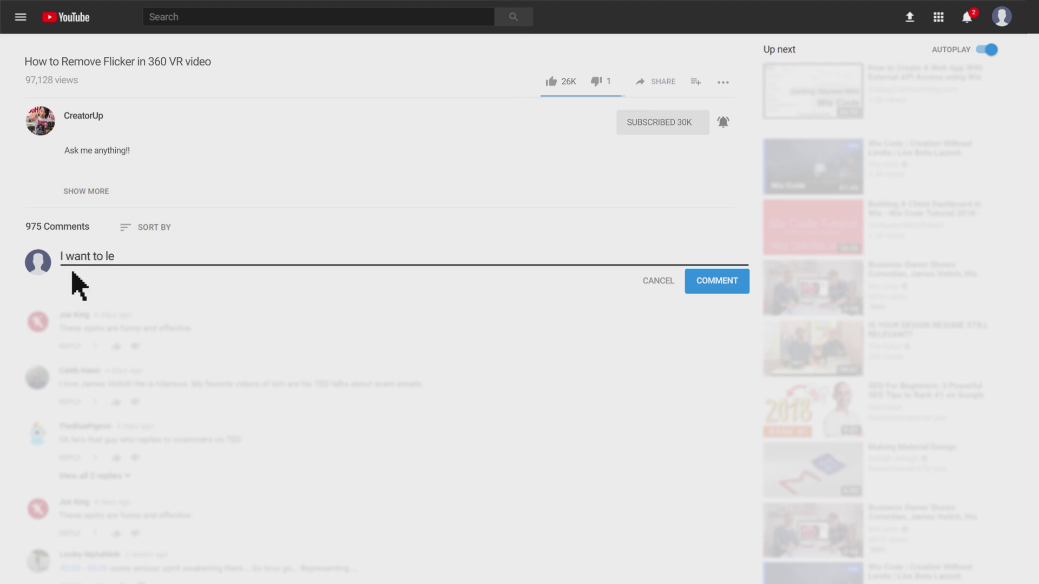
text(arn how to fly a 360 camera with DJI drone and how to keep it stable...and nice shirt!)
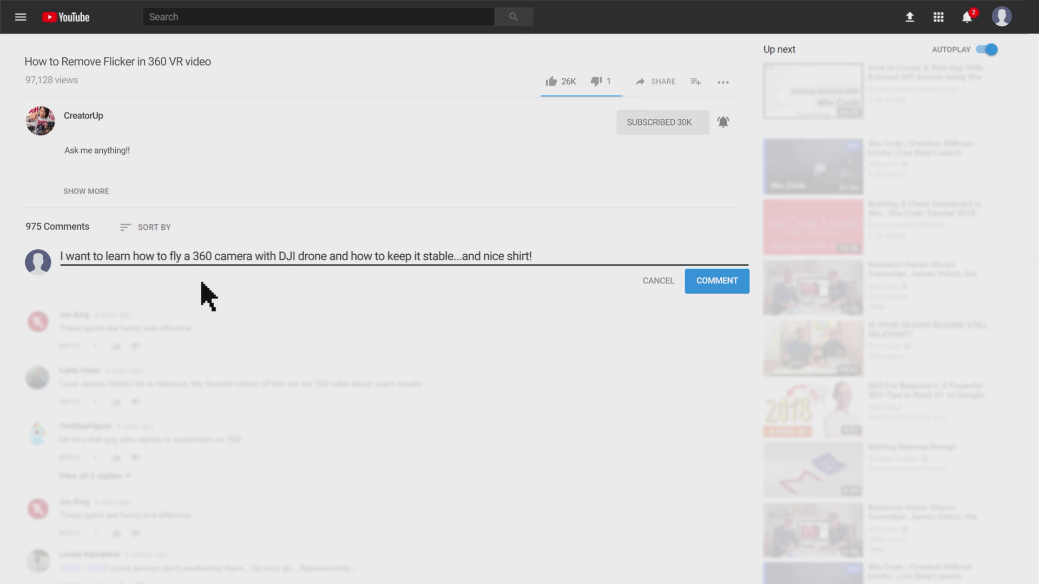
click(726, 287)
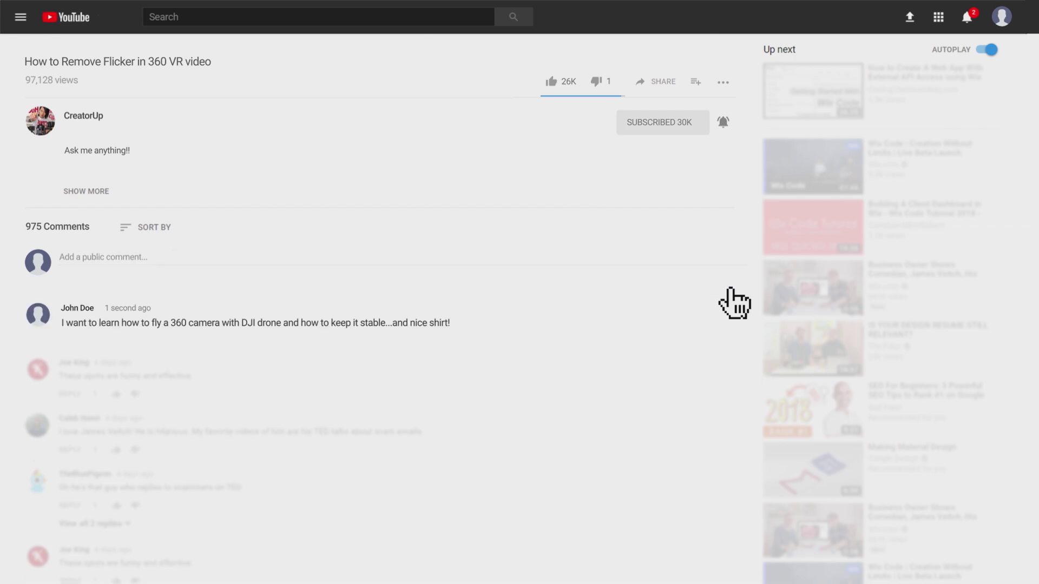